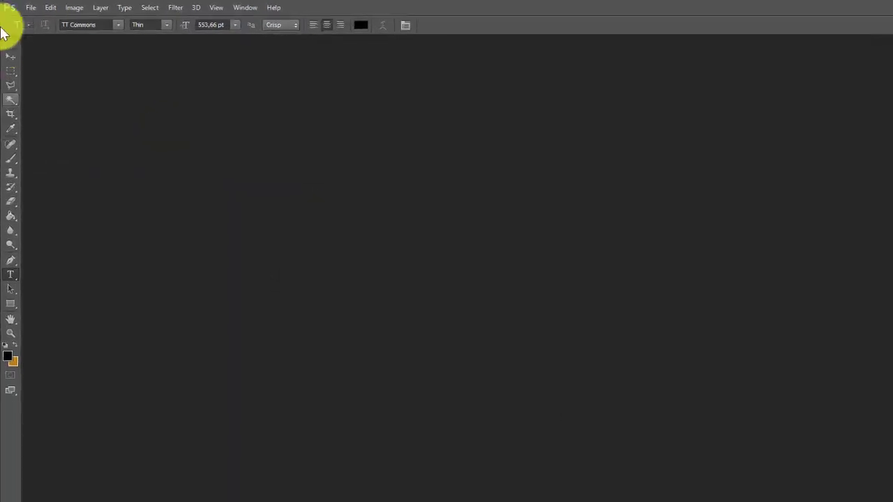
Create a 1920 × 1080 pixel document at 300 pixels/inch and convert its Background into a regular layer.
click(26, 6)
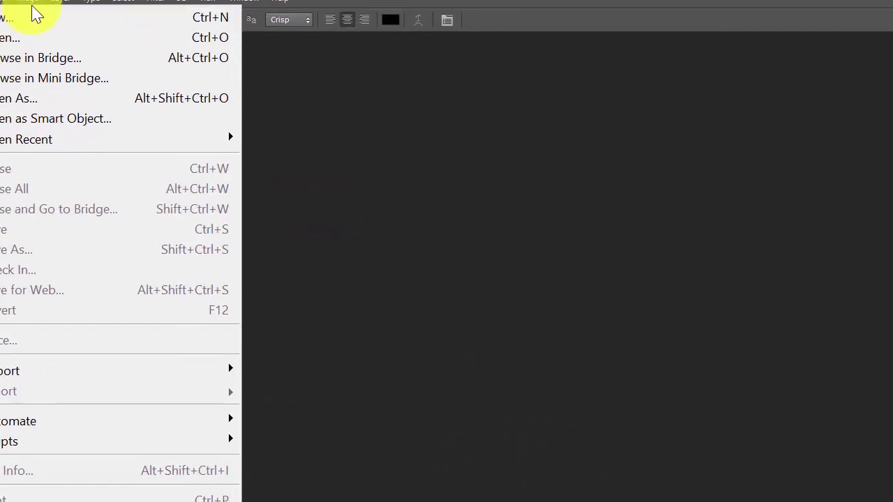
click(35, 16)
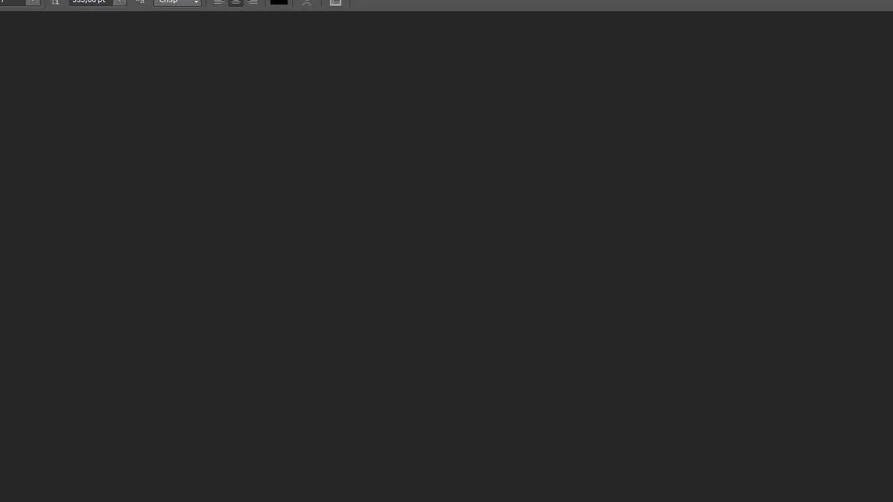
click(367, 174)
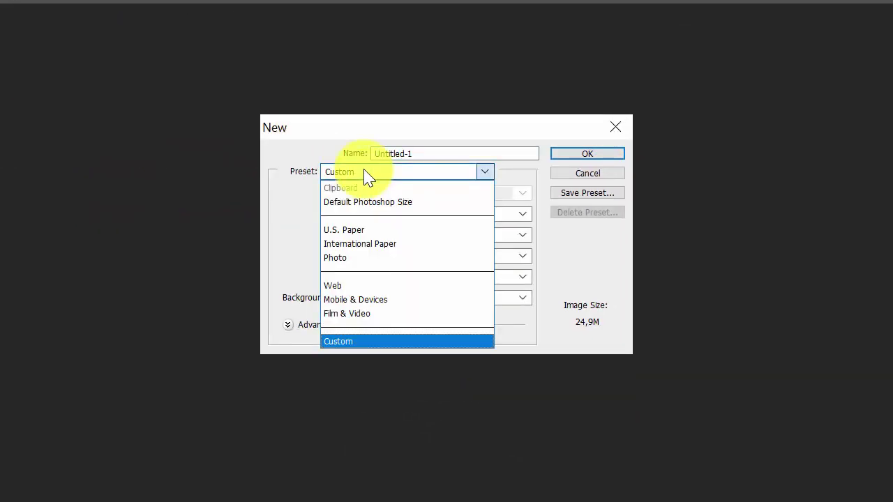
click(367, 176)
click(474, 216)
click(469, 230)
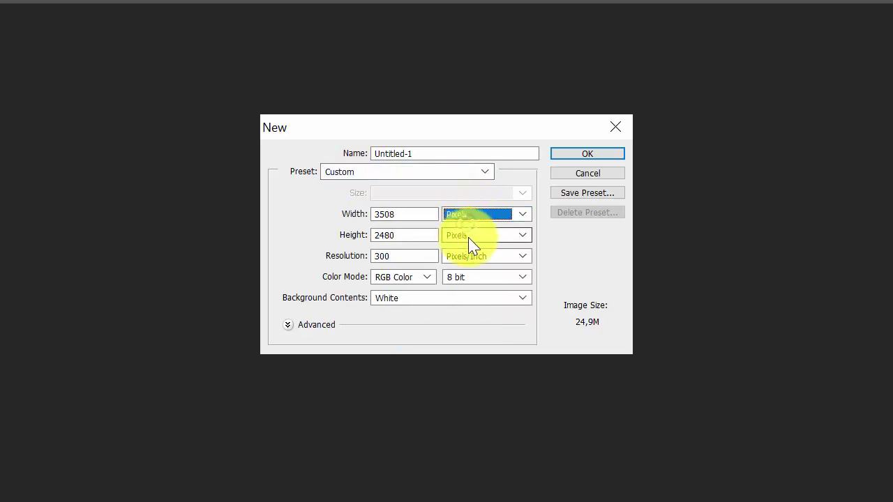
double_click(414, 215)
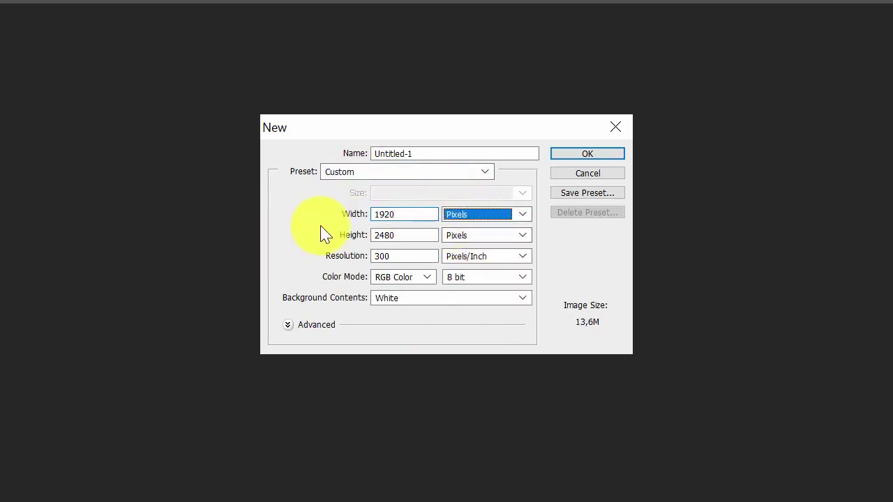
key(Tab)
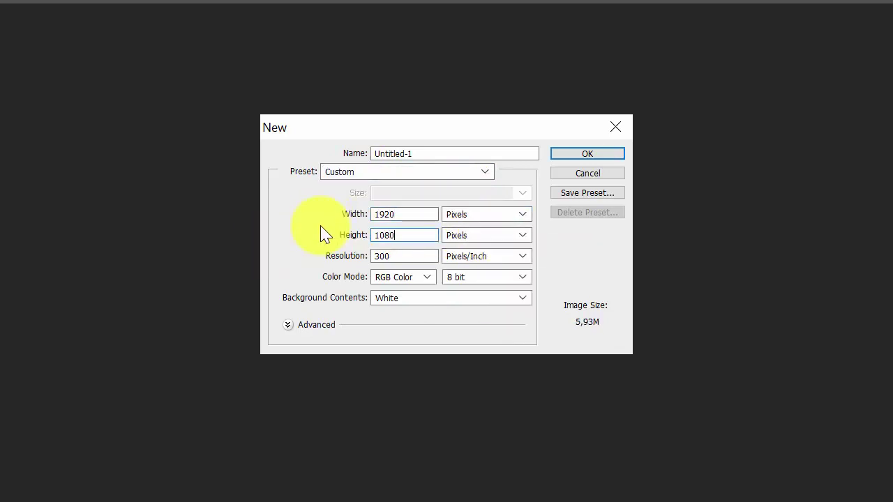
click(579, 156)
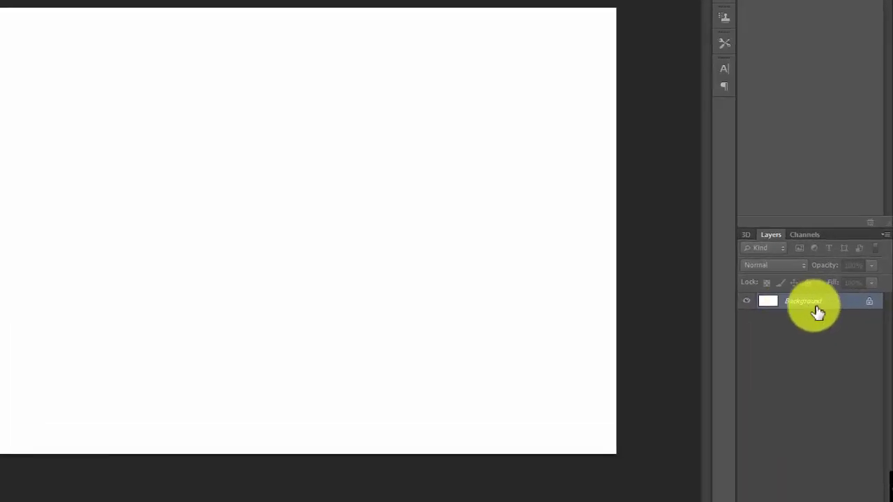
double_click(829, 310)
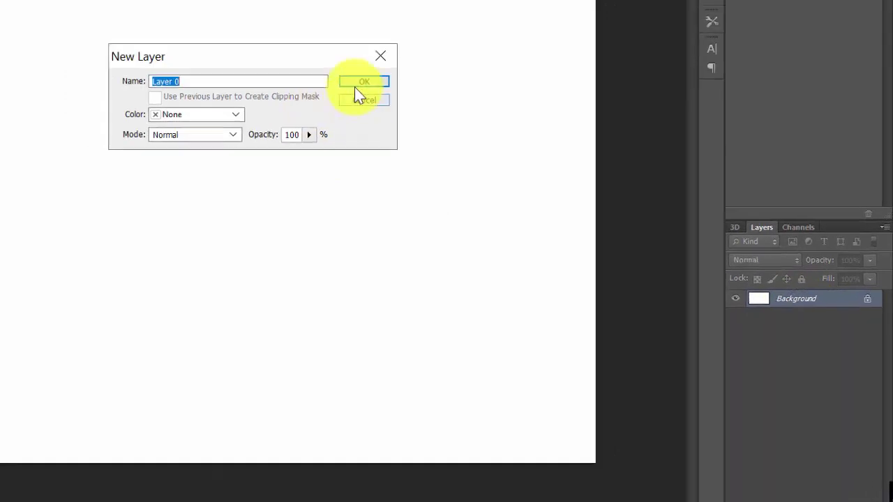
click(341, 71)
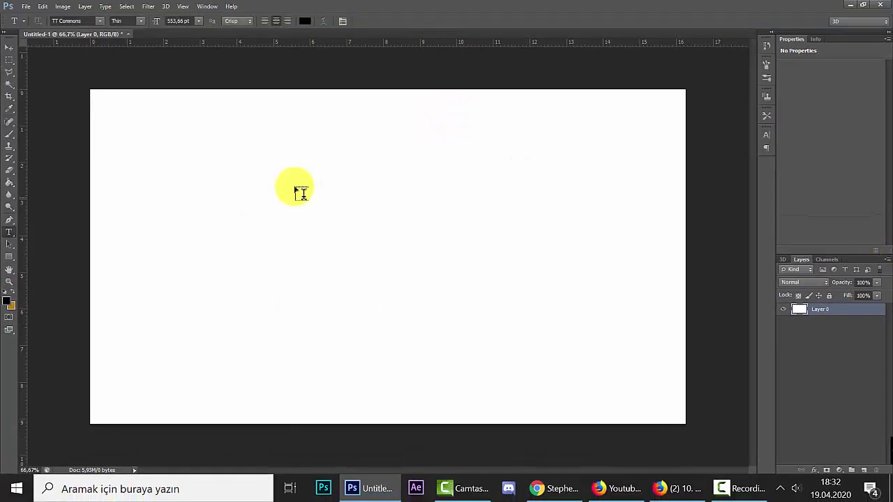
Draw a circle about 426 px in diameter near the middle of the canvas with the Ellipse Tool.
click(9, 283)
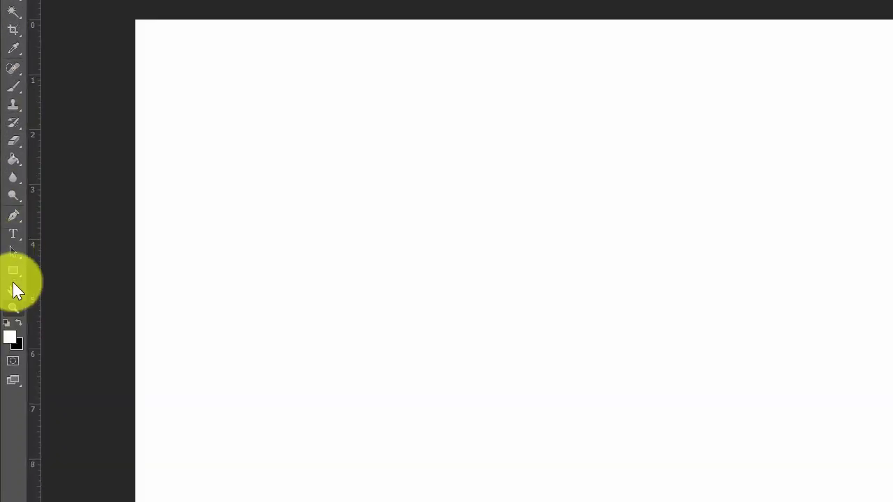
right_click(11, 270)
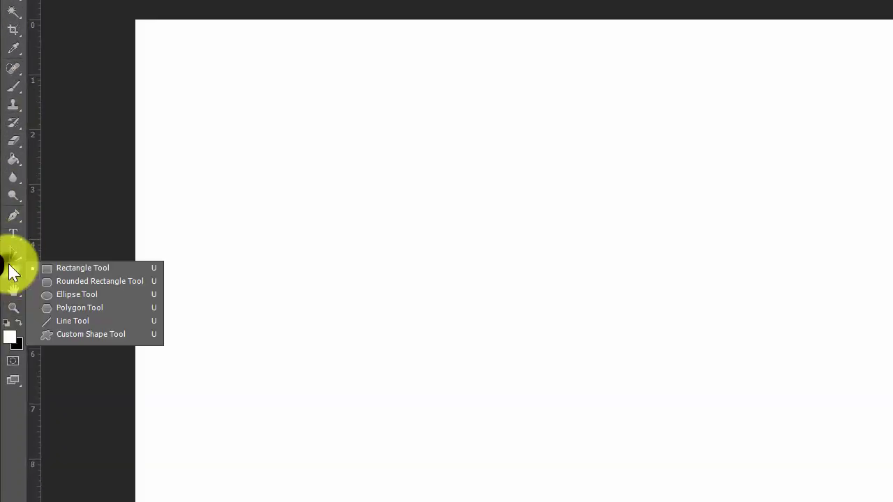
click(42, 293)
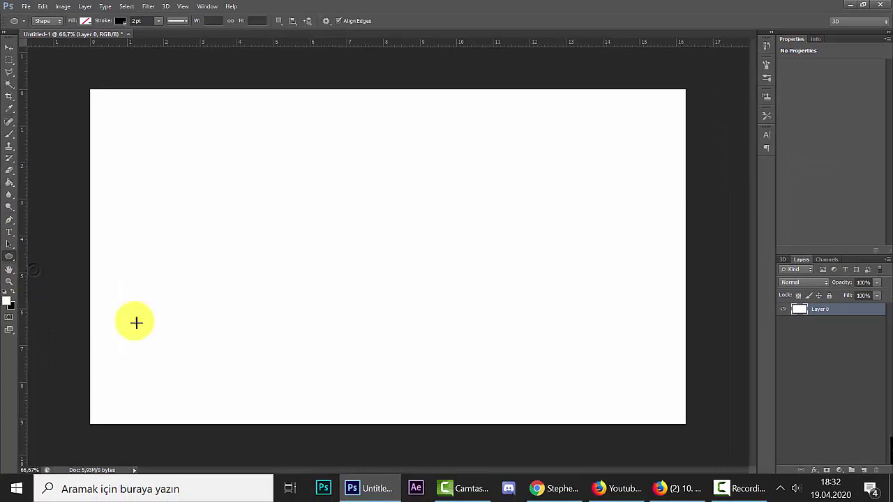
drag(274, 189, 405, 345)
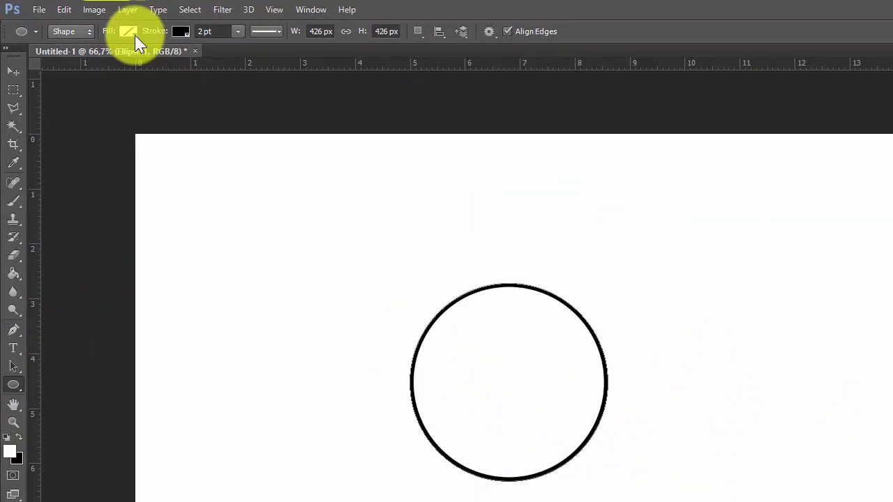
Give the circle a solid black fill and remove its stroke.
click(116, 28)
click(79, 54)
click(162, 28)
click(118, 58)
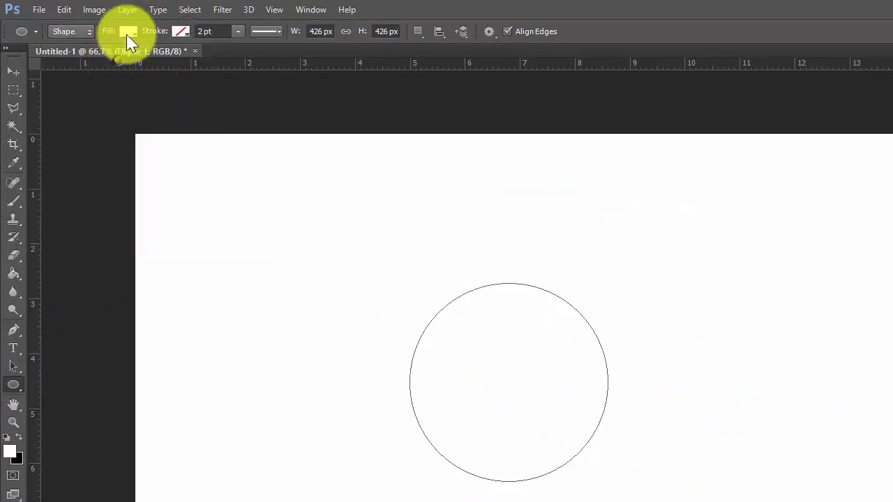
click(128, 31)
click(72, 99)
key(Return)
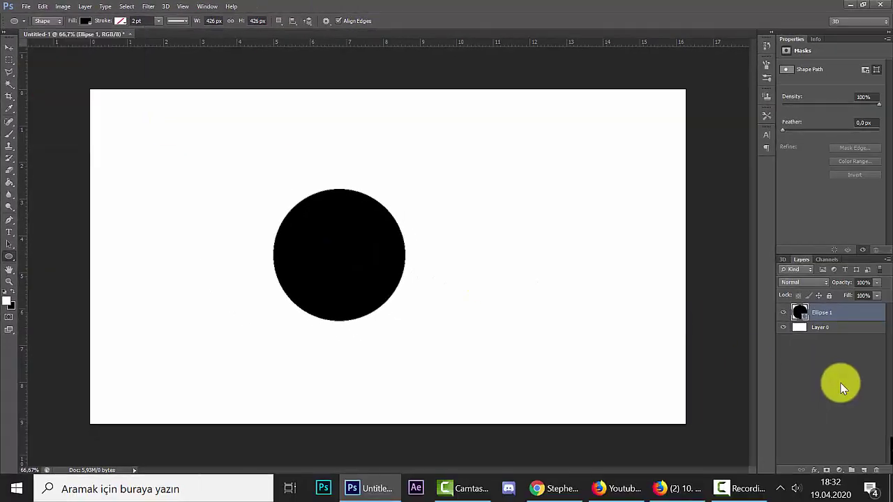
Center the black circle horizontally and vertically on the canvas by aligning it to a whole-canvas selection.
click(842, 387)
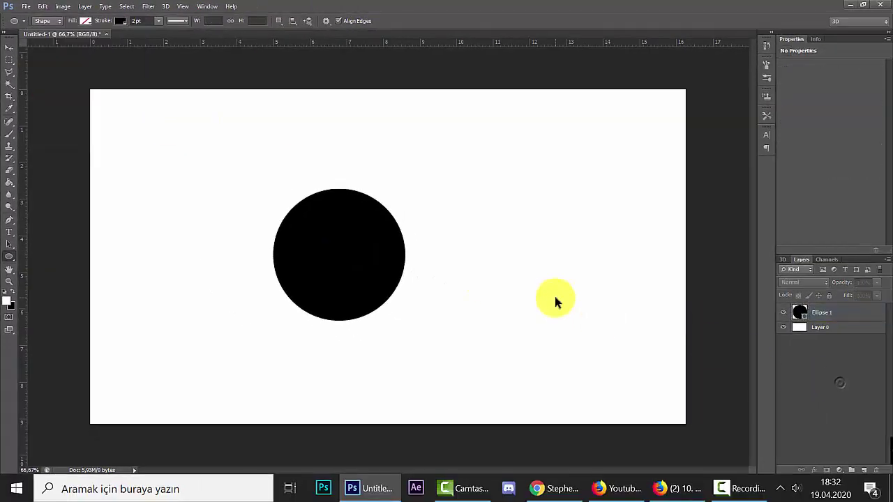
click(853, 313)
key(ctrl+a)
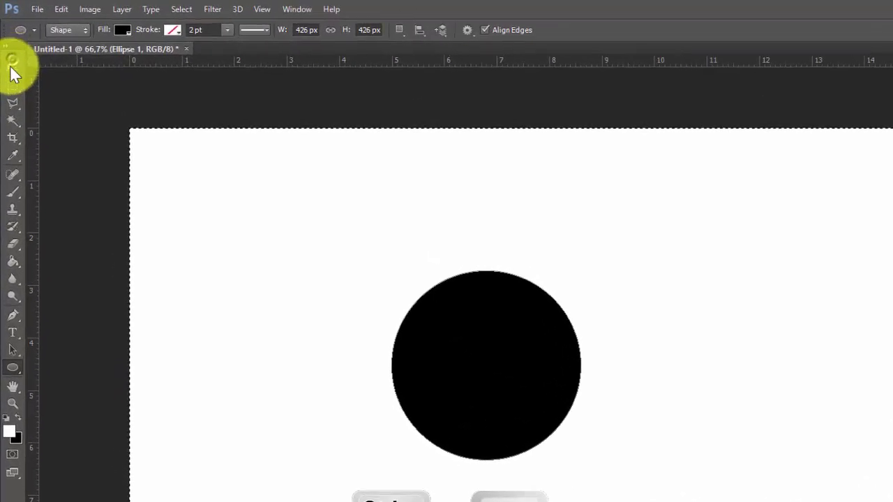
click(12, 63)
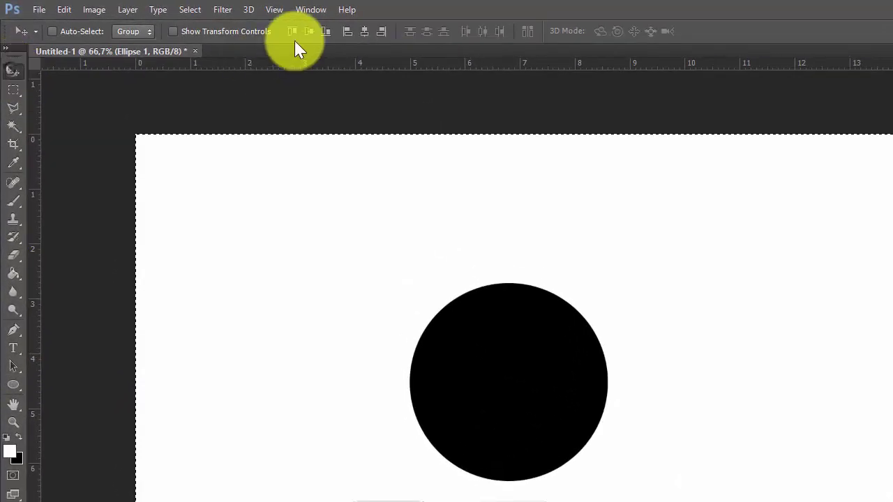
click(347, 29)
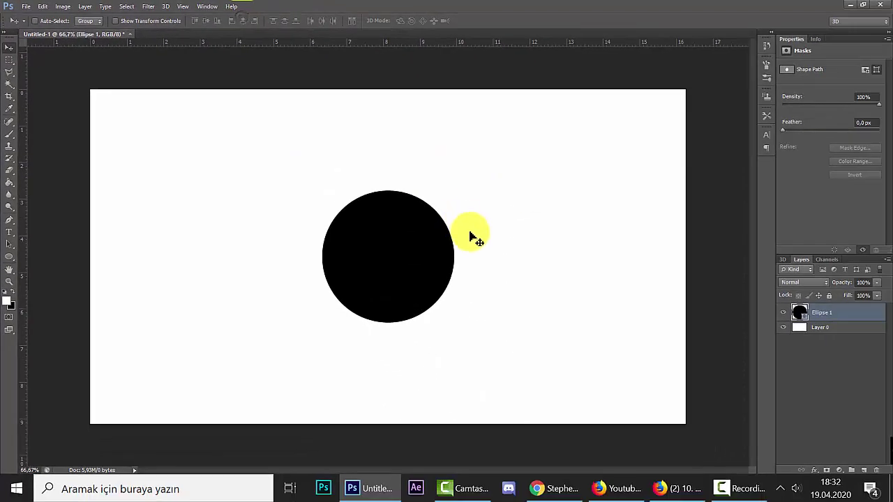
Scale the black circle up from its center to about 153% with Free Transform.
key(ctrl+t)
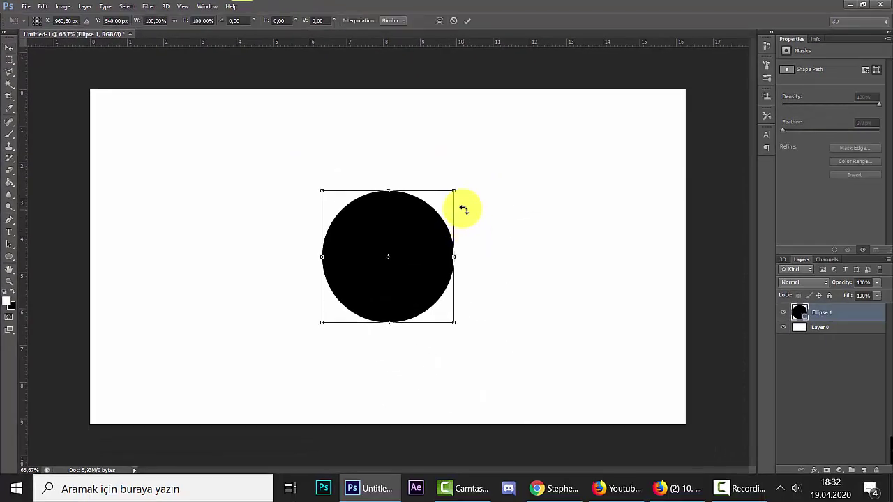
drag(456, 198, 496, 148)
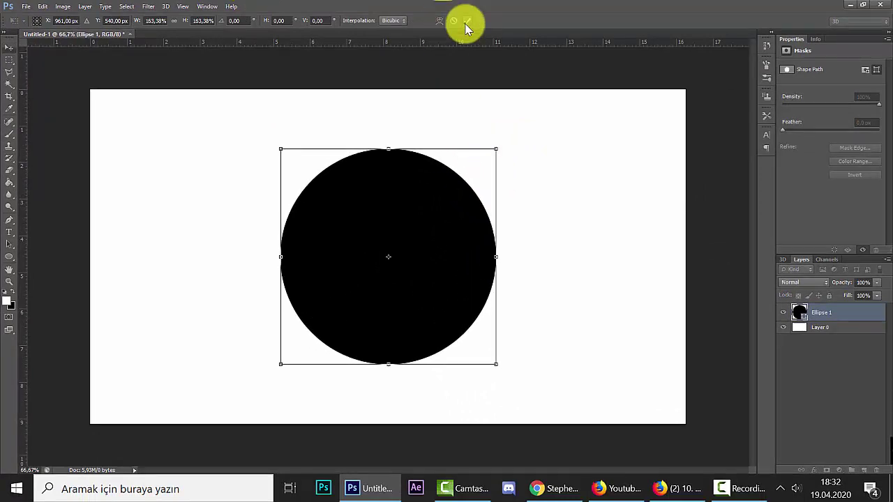
click(467, 20)
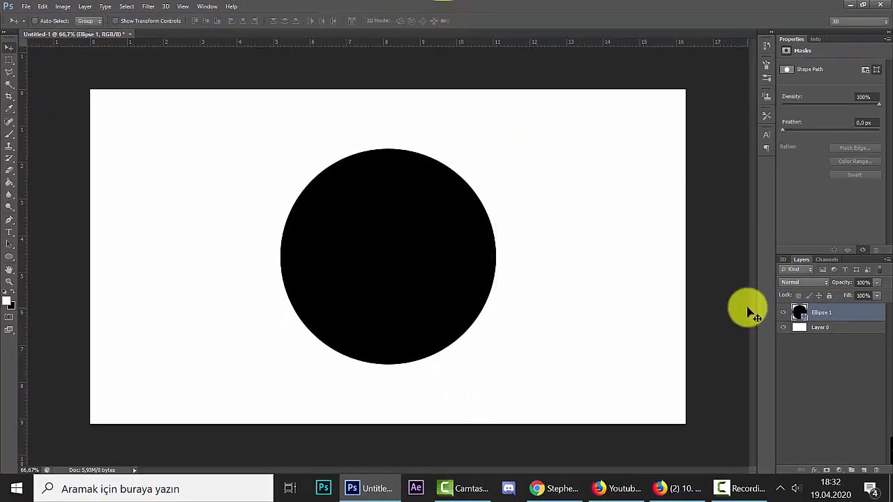
Duplicate the circle layer and rasterize both circle layers.
key(ctrl+j)
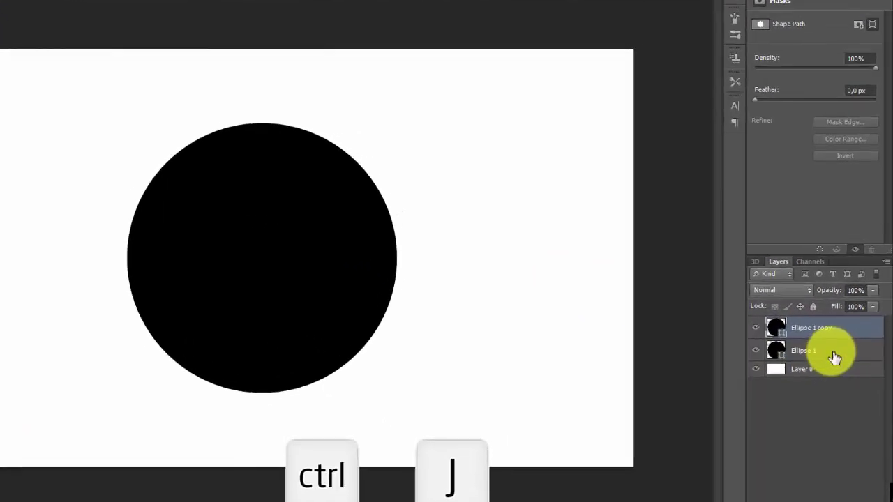
shift+click(833, 352)
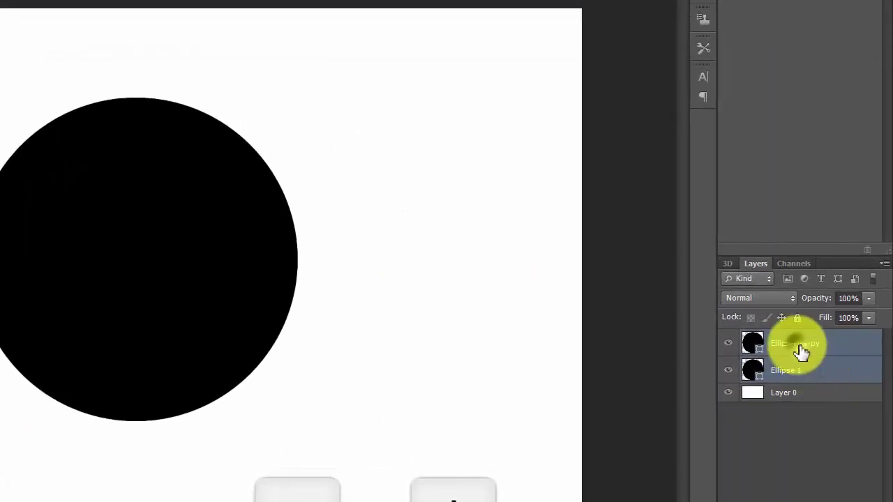
right_click(811, 336)
click(490, 116)
Load the copied circle's outline as a selection and set the foreground color to muted dark red 7f4545.
ctrl+click(790, 315)
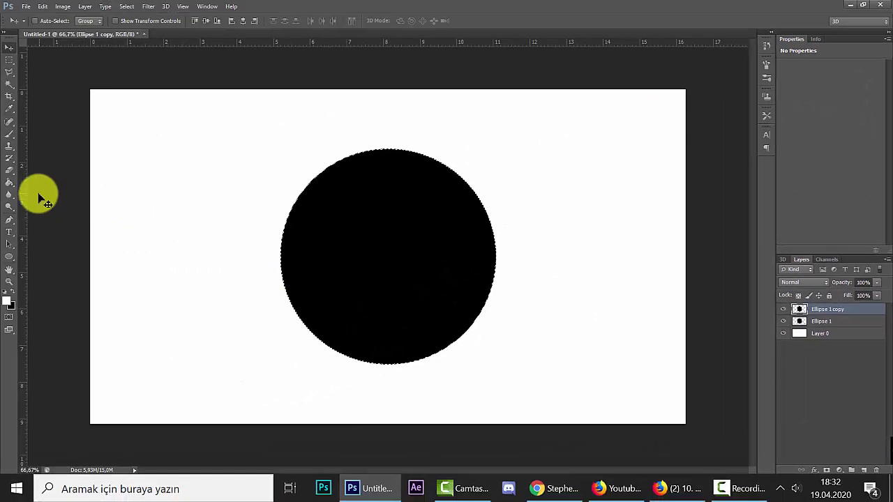
click(9, 134)
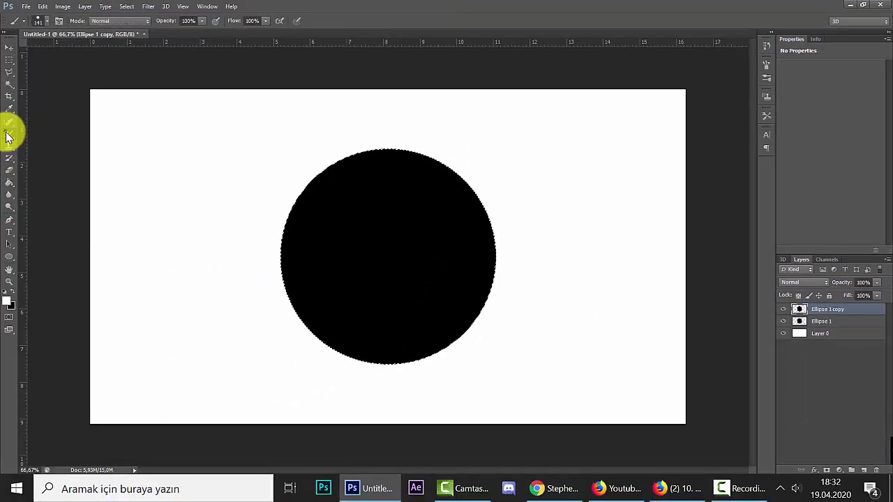
click(7, 301)
click(419, 167)
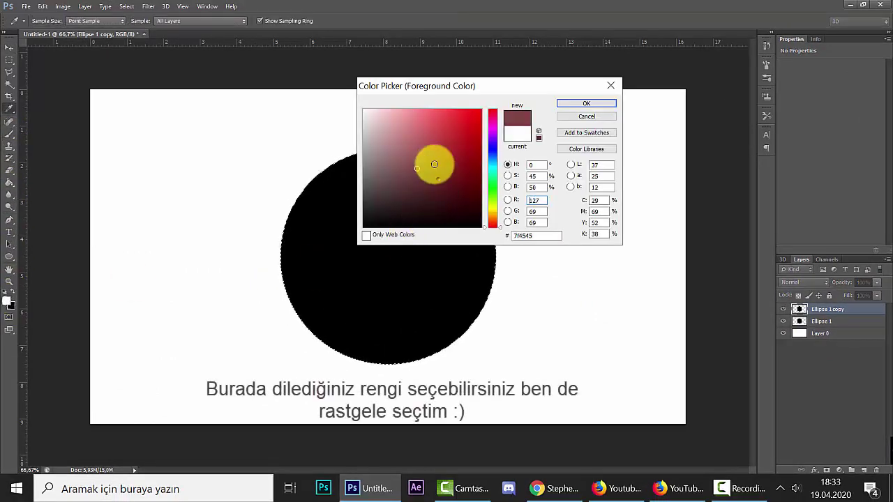
click(586, 103)
drag(386, 201, 396, 218)
key(ctrl+alt+z)
key(ctrl+alt+z)
Fill the selected circle copy with the dark red foreground color using the Paint Bucket, and deselect.
key(g)
click(394, 213)
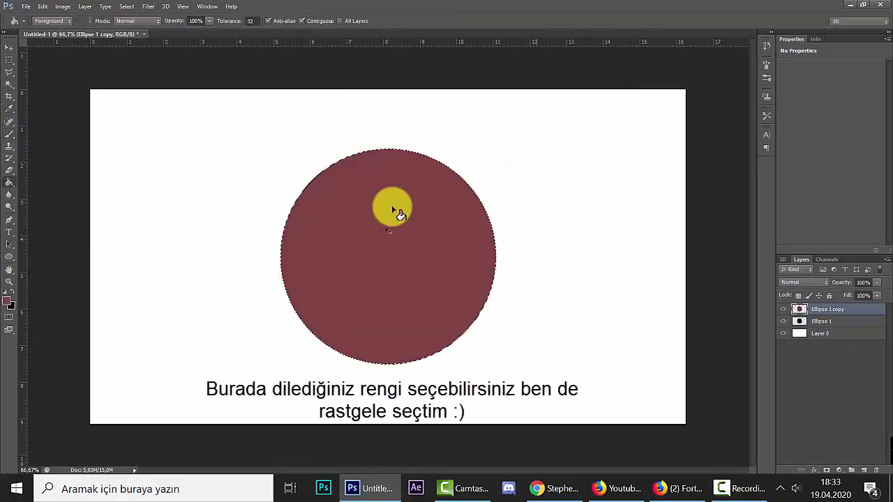
key(ctrl+d)
Scale the dark red circle down slightly from its center, leaving a thin black ring around it.
key(ctrl+t)
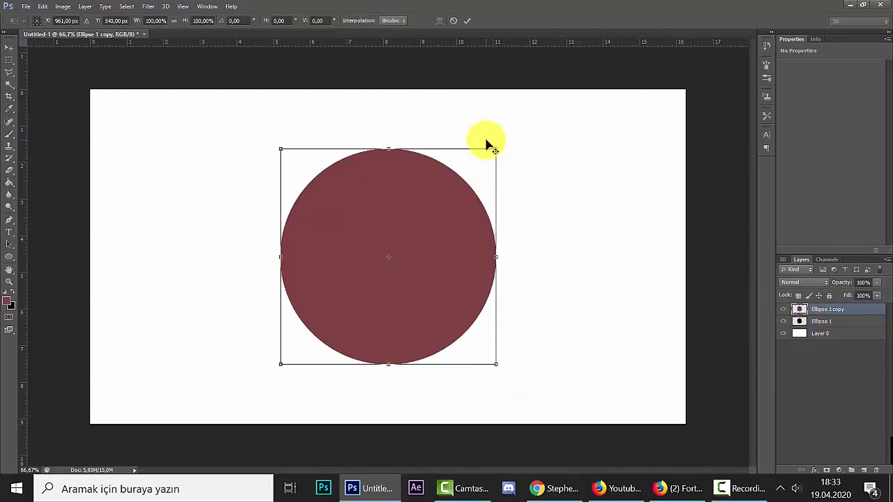
mouse_move(495, 149)
mouse_down()
mouse_move(462, 168)
mouse_move(493, 153)
mouse_up()
click(466, 22)
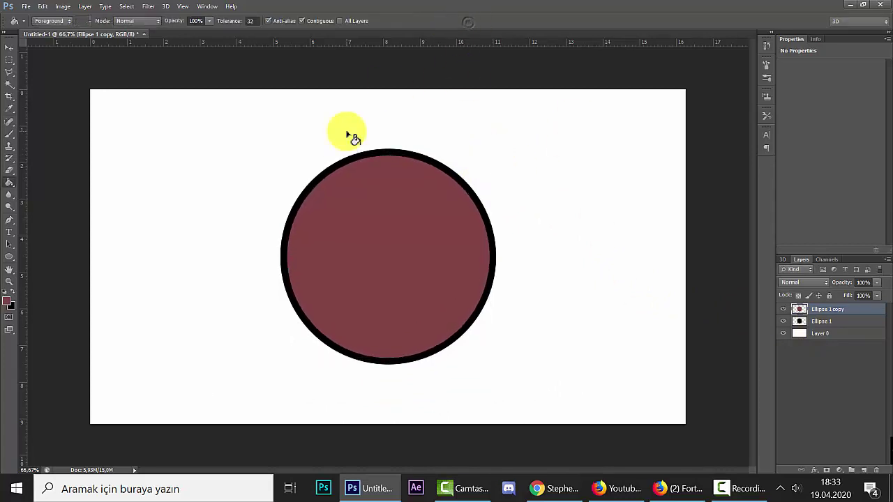
Add a copy of the black circle, scaled to 87.5% from its center, above the dark red circle's layer.
click(820, 321)
key(ctrl+j)
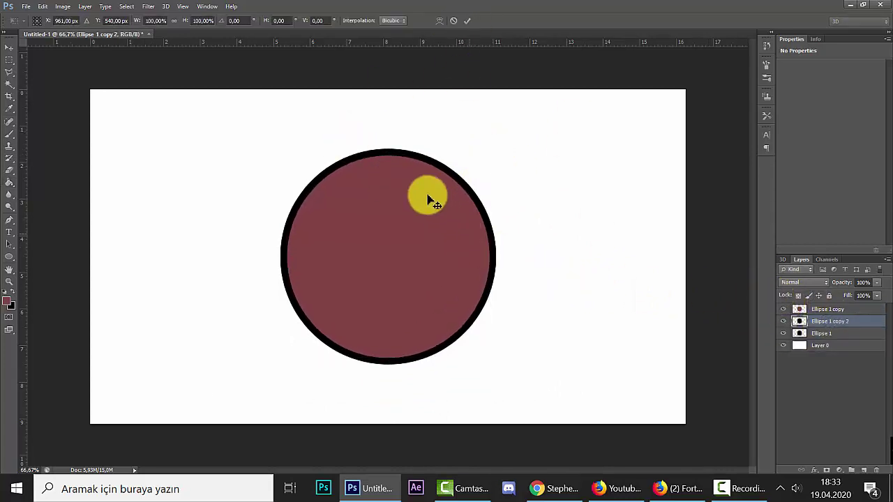
key(ctrl+t)
drag(493, 146, 482, 162)
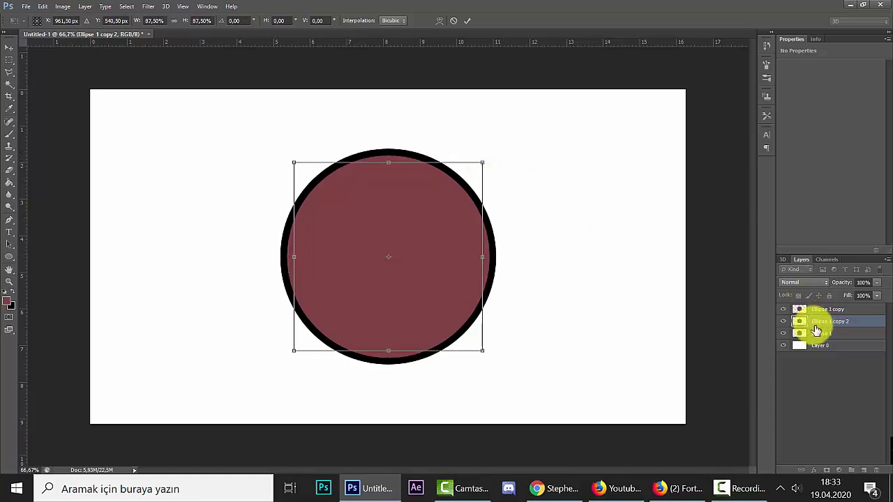
click(467, 21)
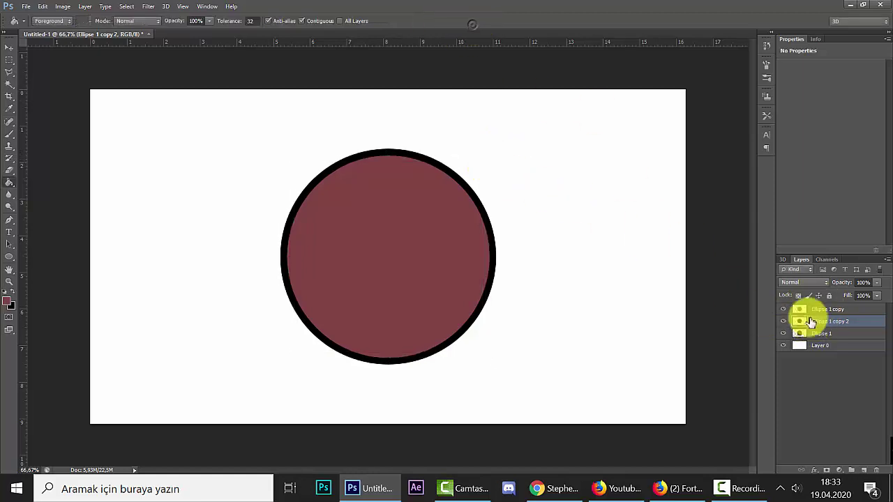
drag(841, 307, 841, 305)
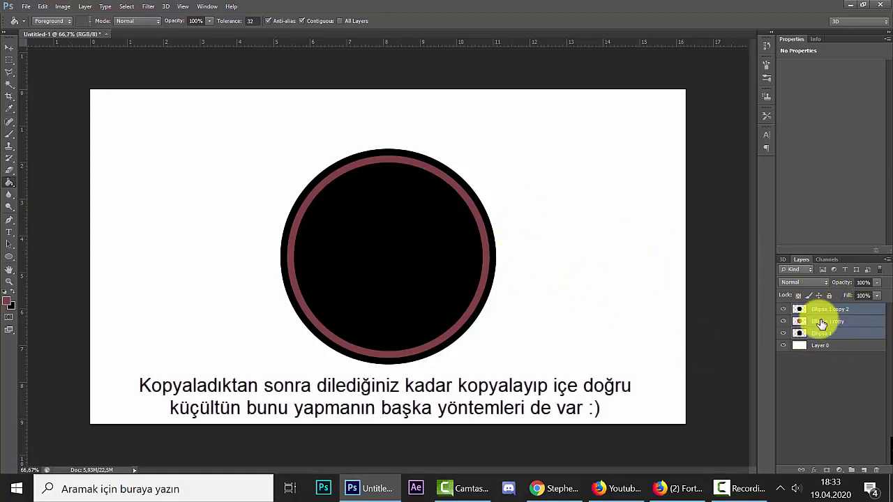
Duplicate the three circle layers and scale the copies to about 86% from their center to form a second ring set.
key(ctrl+j)
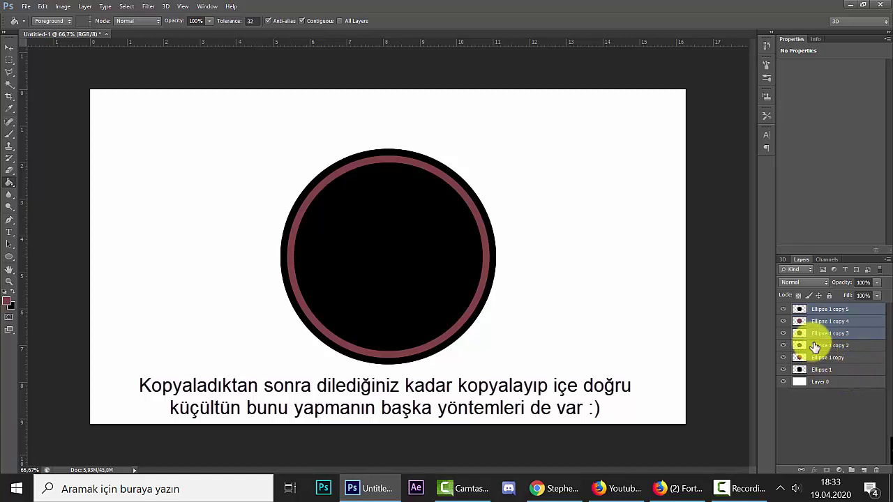
key(ctrl+t)
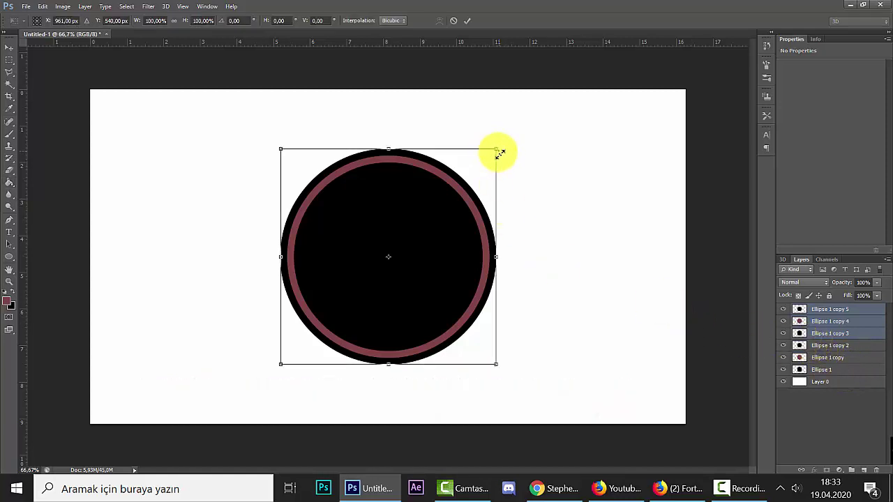
drag(500, 153, 486, 170)
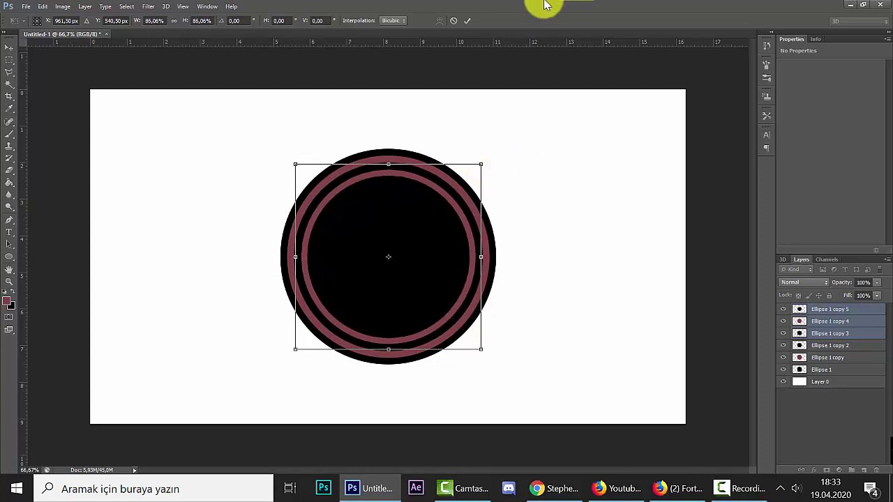
click(467, 22)
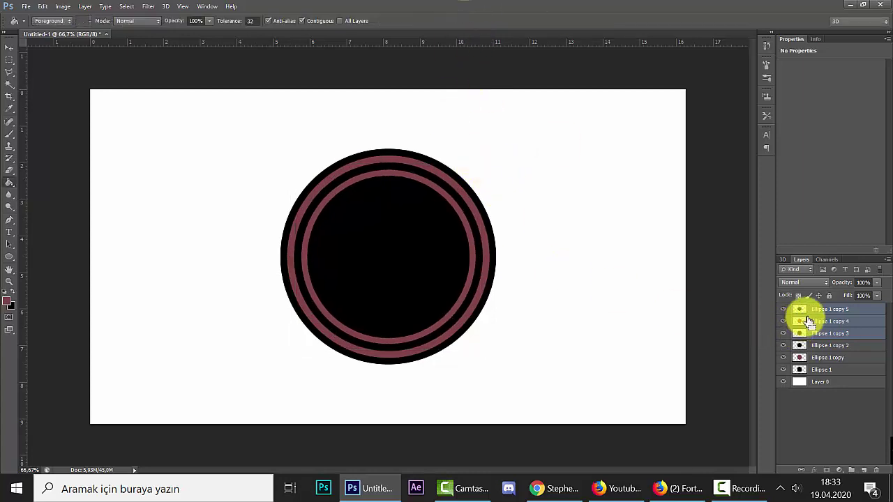
Duplicate the three selected circle copies again and shrink them from their center to form a third dark red ring.
key(ctrl+j)
key(ctrl+t)
drag(481, 162, 466, 177)
click(465, 21)
key(g)
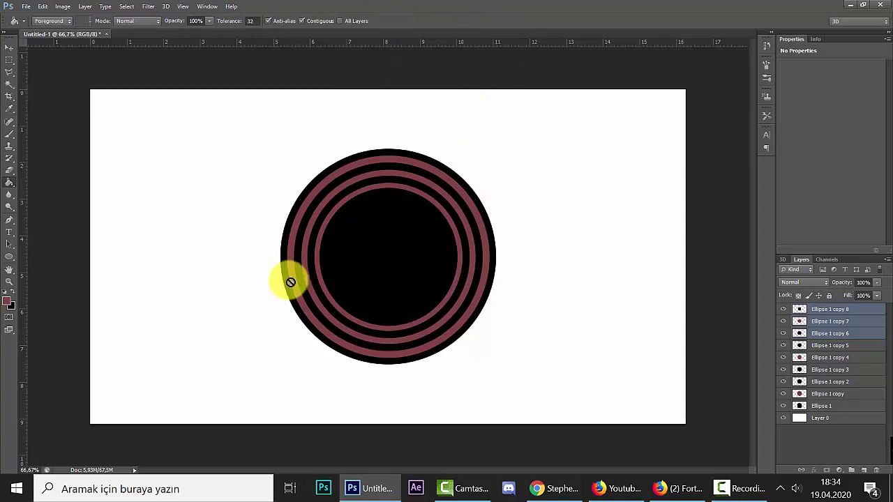
Group all the Ellipse 1 layers and rename the group Daireler.
shift+click(837, 407)
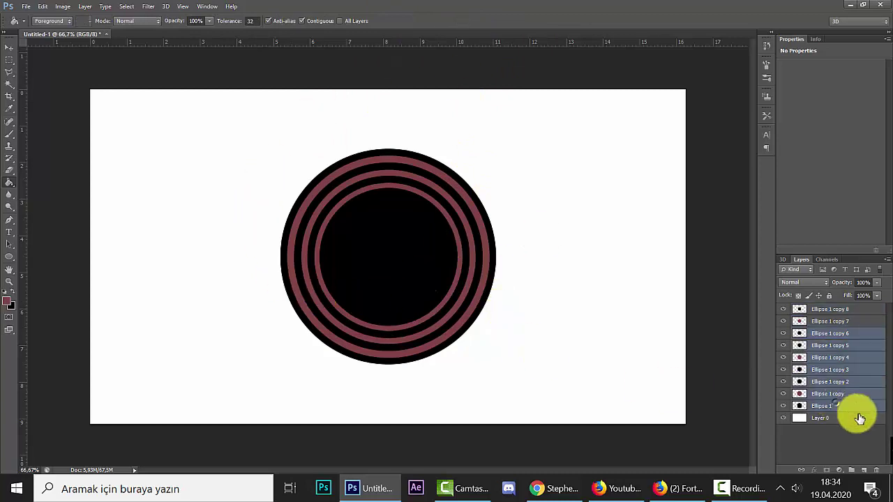
click(830, 311)
shift+click(816, 410)
key(ctrl+g)
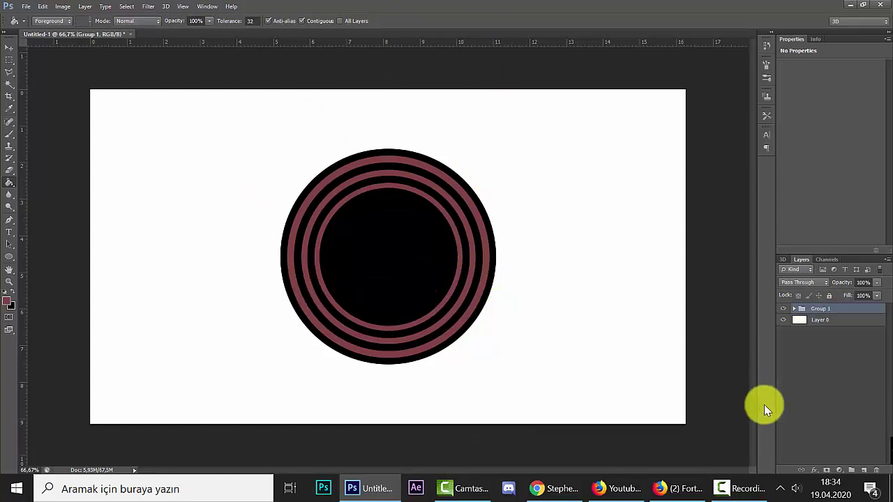
double_click(822, 311)
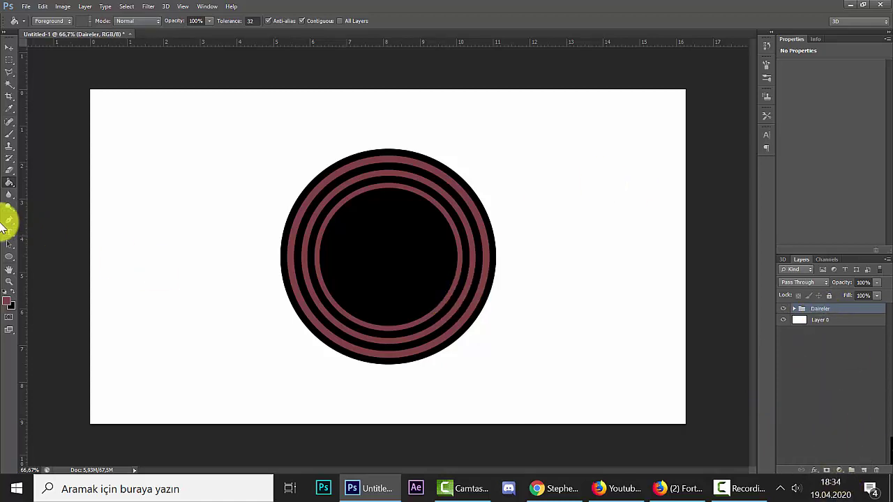
Add the horizontal text İNSTAGRAM above the Daireler group and move it across the middle of the rings.
click(9, 237)
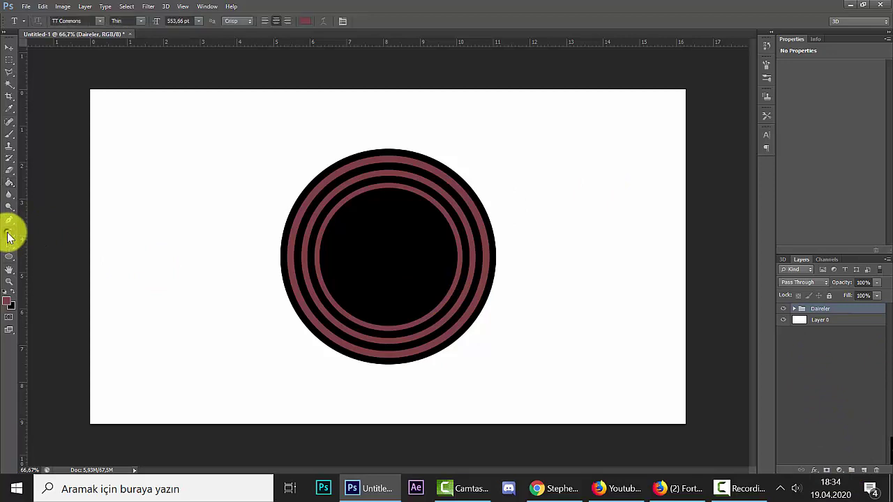
click(175, 282)
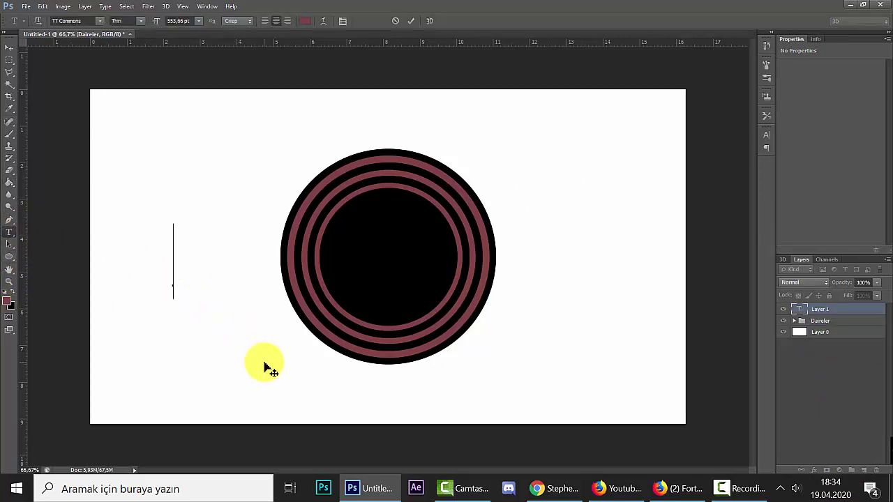
text(İNSTAGRAM)
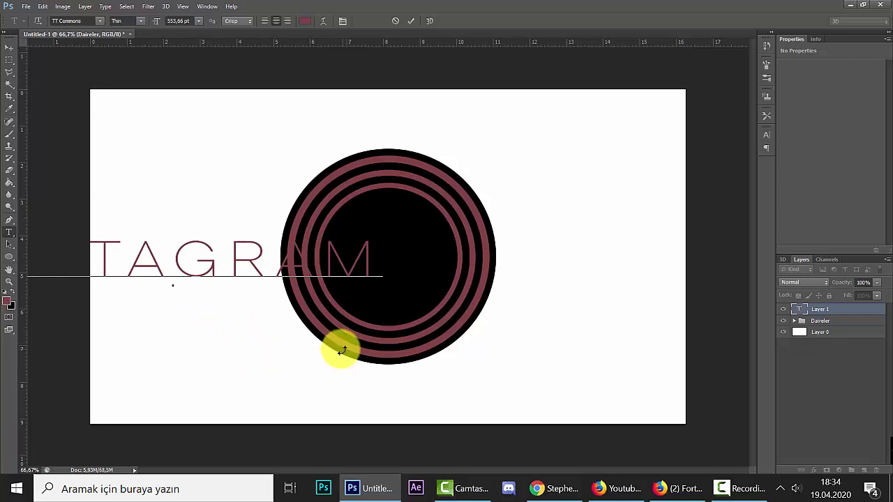
key(ctrl+a)
drag(274, 349, 492, 362)
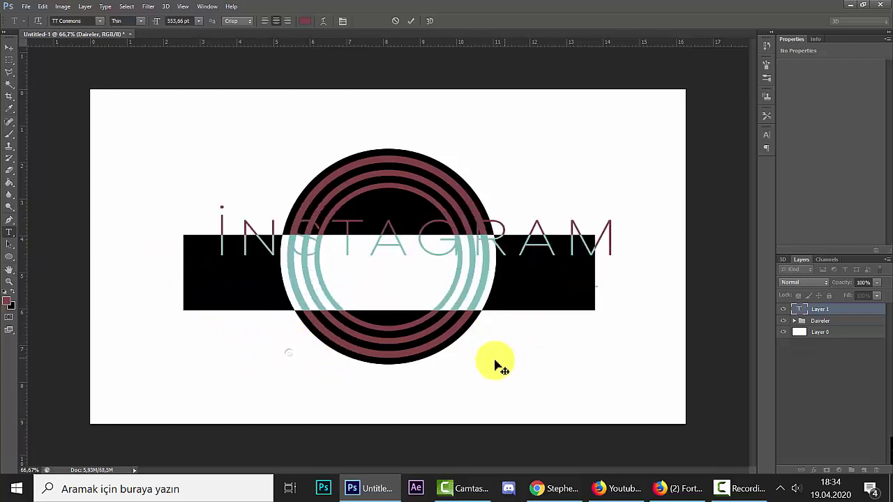
Change the selected text's font to Tw Cen MT Condensed Extra Bold.
click(767, 135)
click(701, 137)
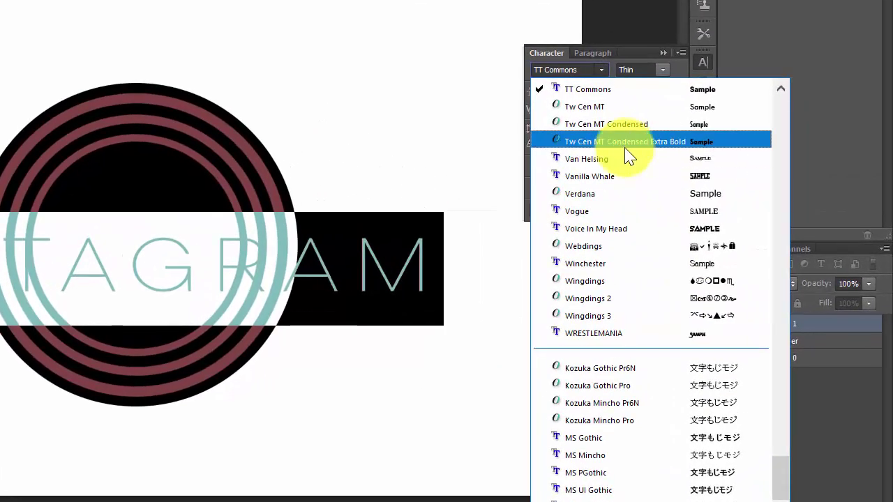
click(625, 155)
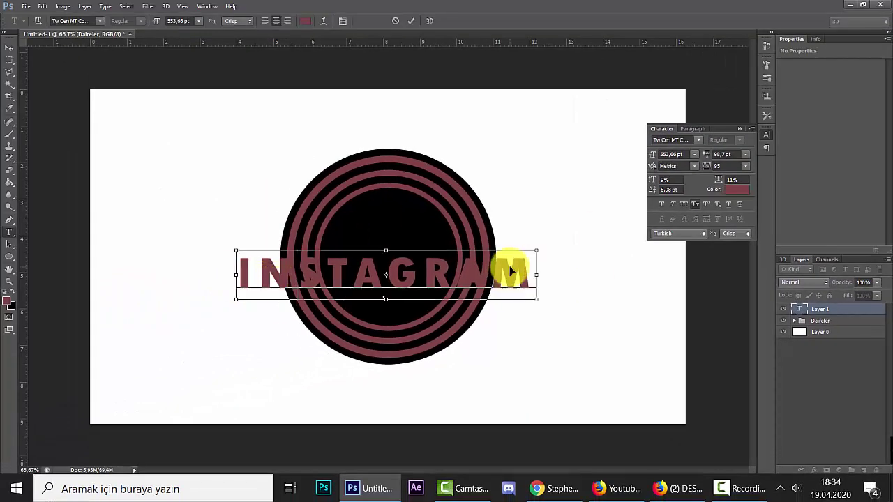
Break the text into two lines, INSTA and GRAM, and set their leading to 33,7 pt.
click(382, 270)
key(Return)
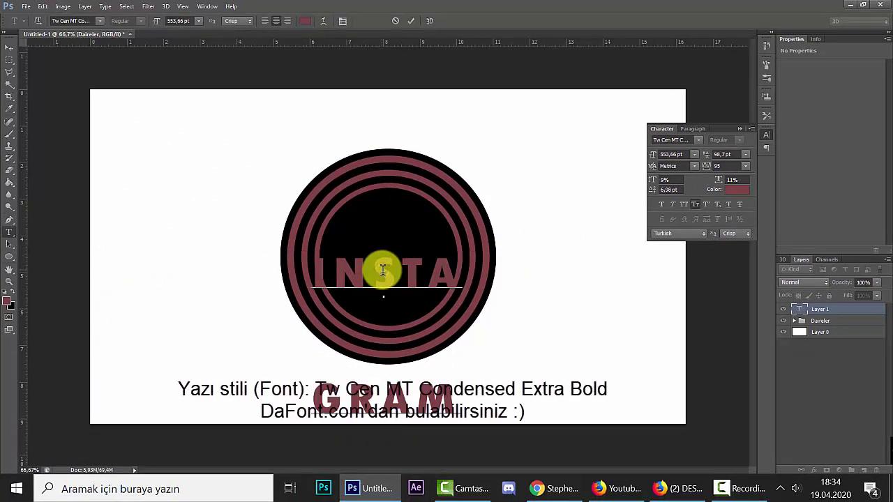
key(ctrl+a)
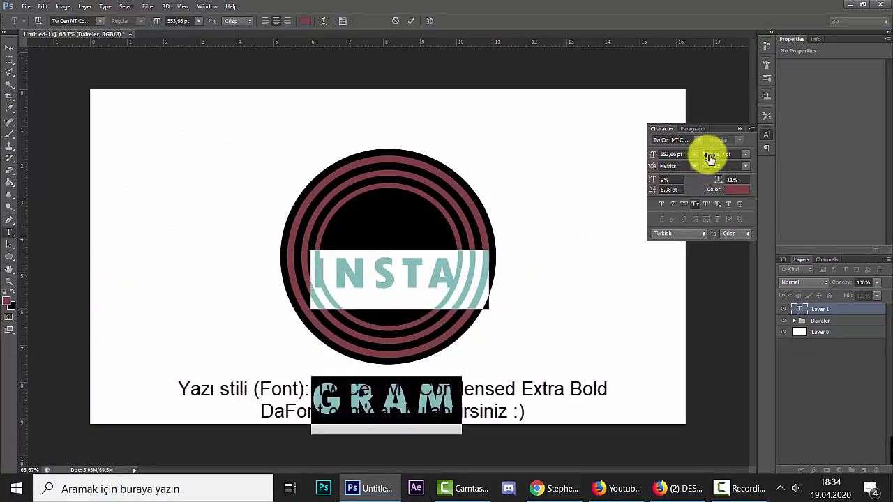
mouse_move(709, 159)
mouse_down()
mouse_move(686, 168)
mouse_move(697, 157)
mouse_up()
click(411, 21)
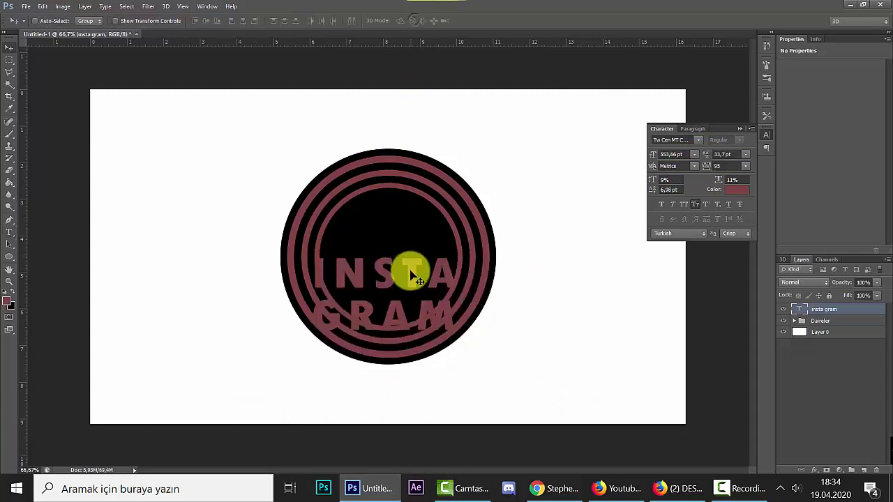
Move the two-line text up to the middle of the rings and enlarge it to about 678 pt.
drag(408, 269, 408, 235)
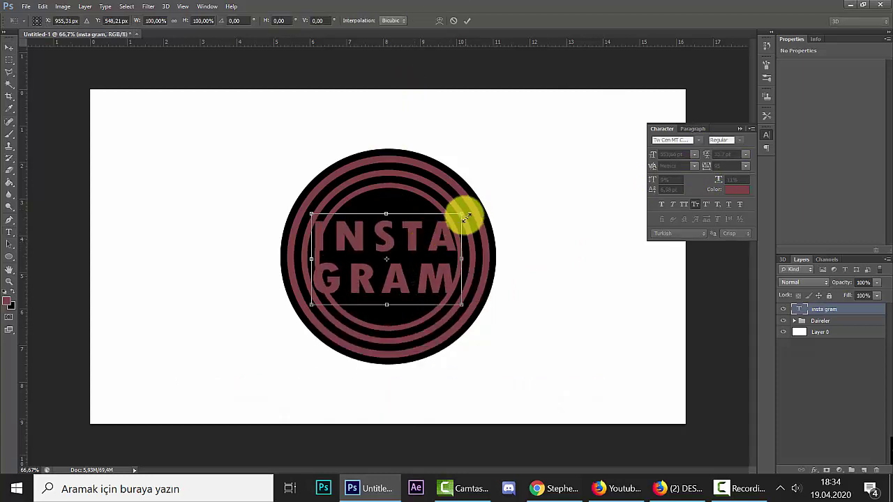
drag(465, 210, 474, 193)
click(468, 21)
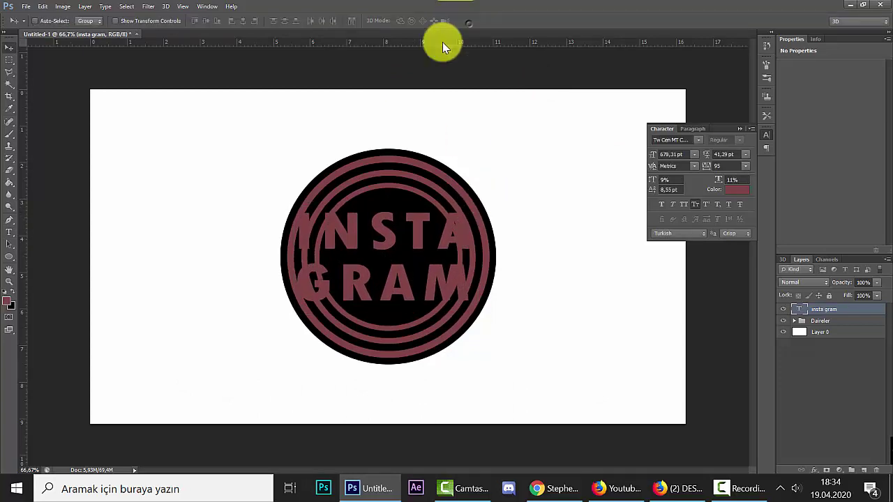
Center the text layer horizontally on the whole canvas, and deselect.
key(ctrl+a)
click(242, 20)
key(ctrl+d)
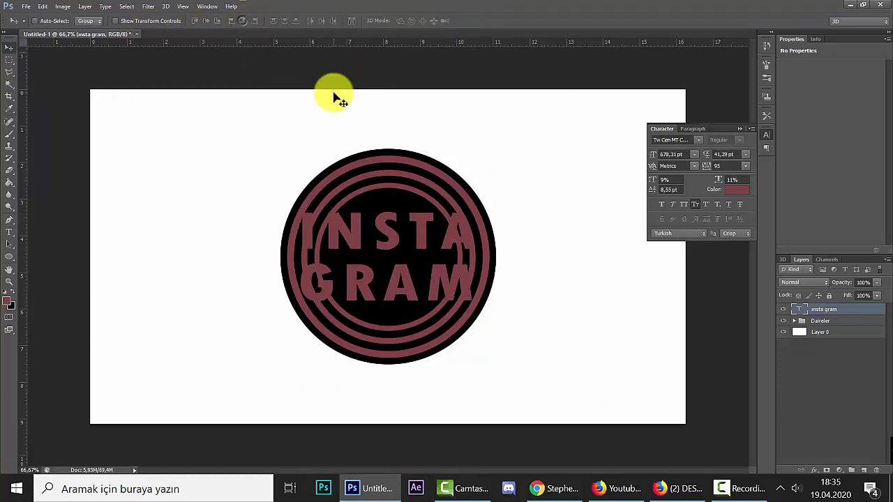
Add a black outside stroke of 8 px to the text layer.
click(817, 473)
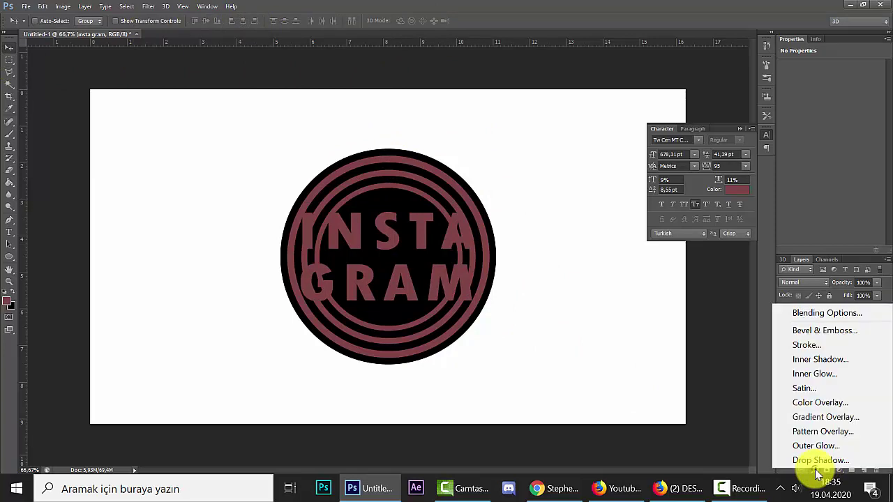
click(795, 346)
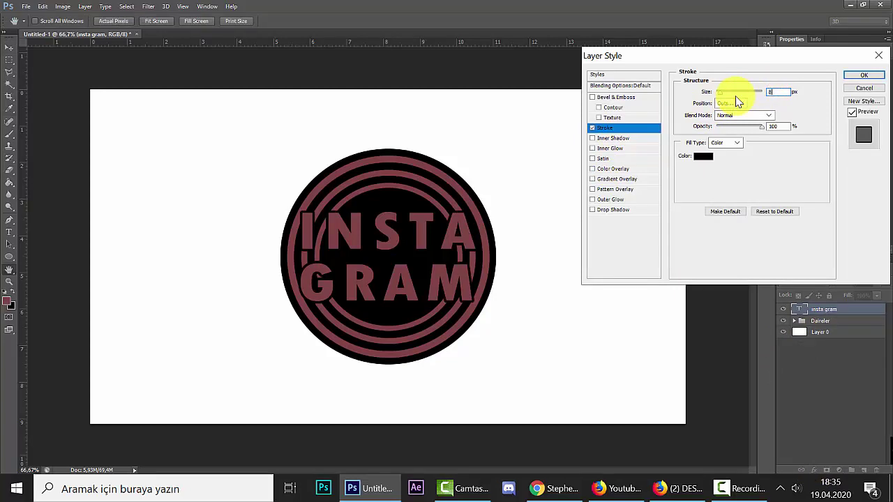
click(865, 78)
Enlarge the text to about 706 pt and set its stroke size to 10 px.
key(ctrl+t)
drag(482, 204, 488, 193)
click(467, 21)
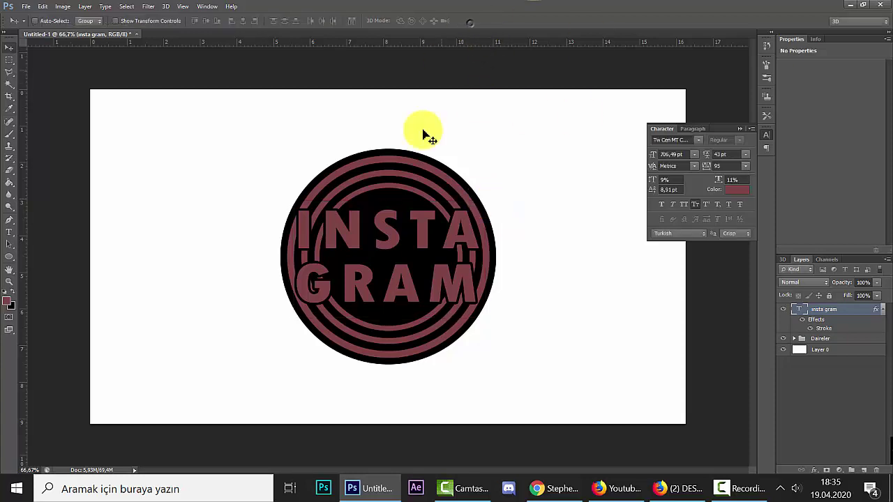
double_click(822, 328)
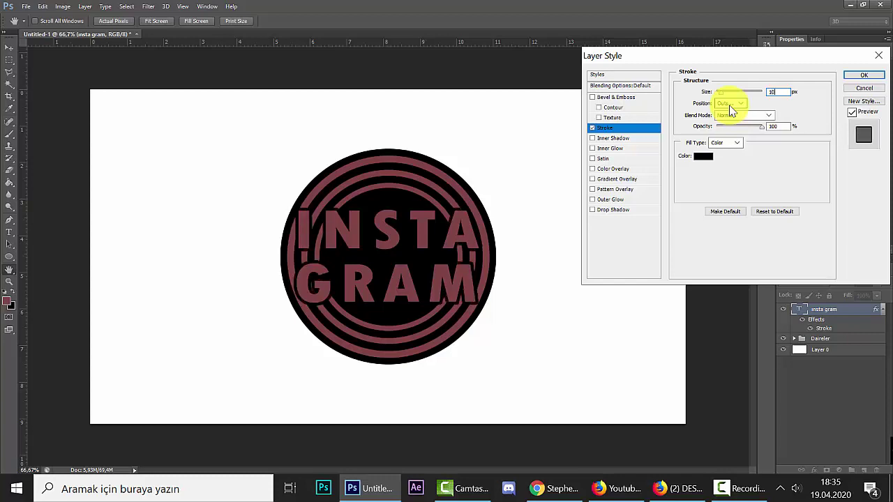
click(862, 75)
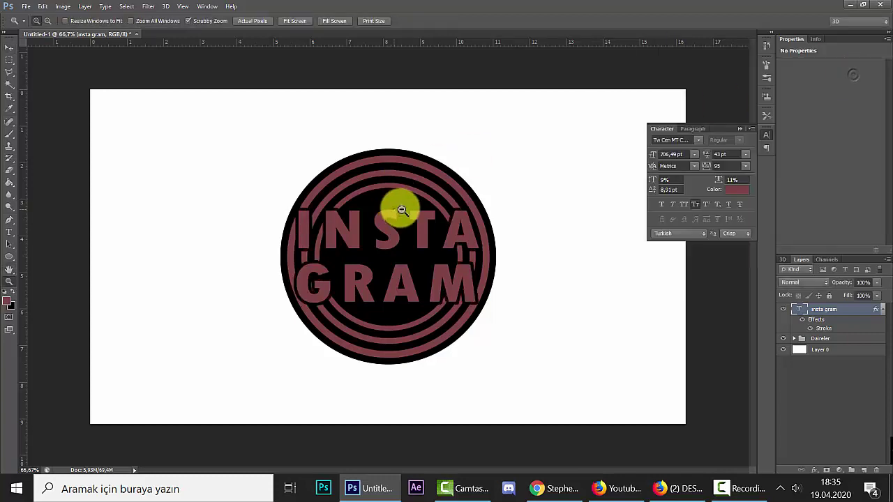
Add a black Multiply inner shadow to the text with 89% opacity and 7 px distance.
scroll(398, 205, up, 3)
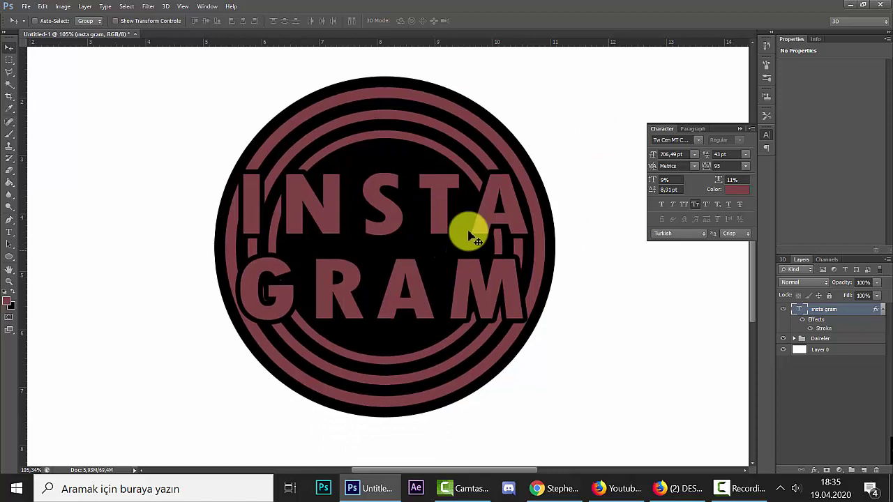
click(813, 470)
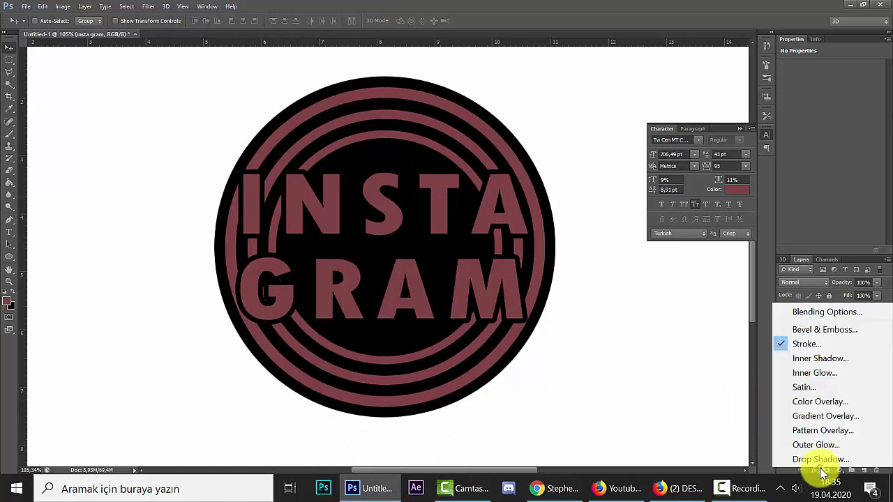
click(807, 359)
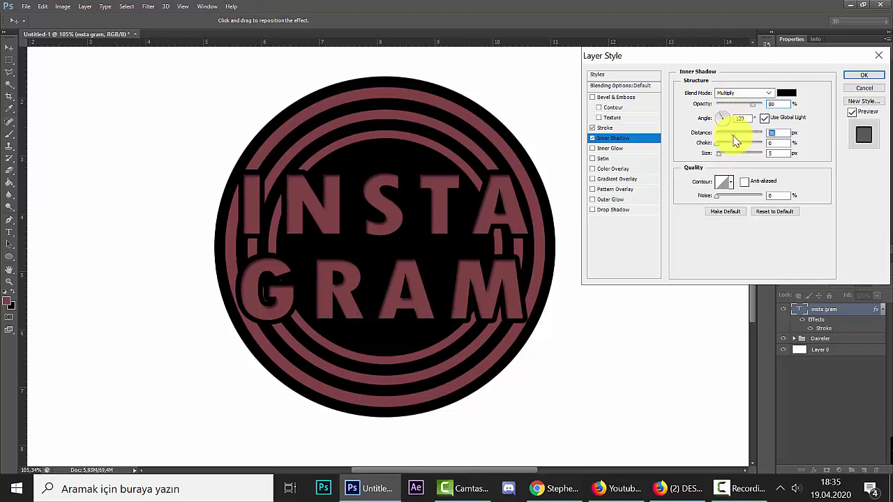
drag(736, 140, 722, 139)
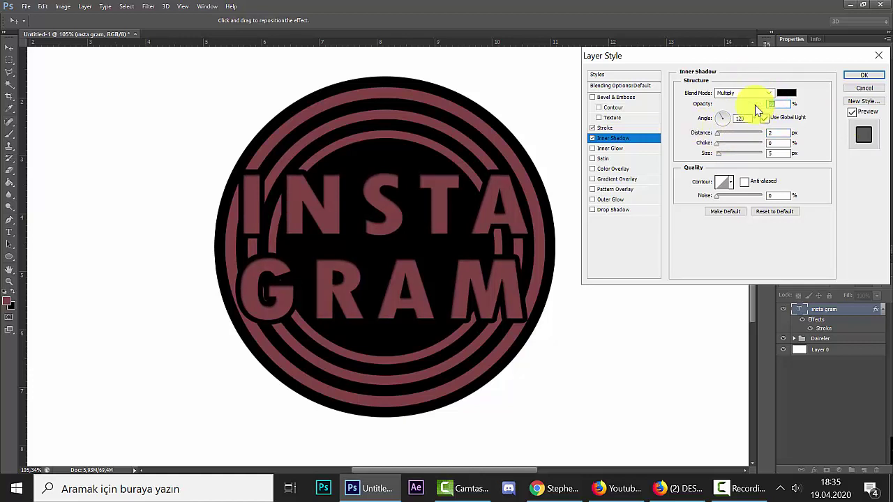
drag(718, 134, 722, 140)
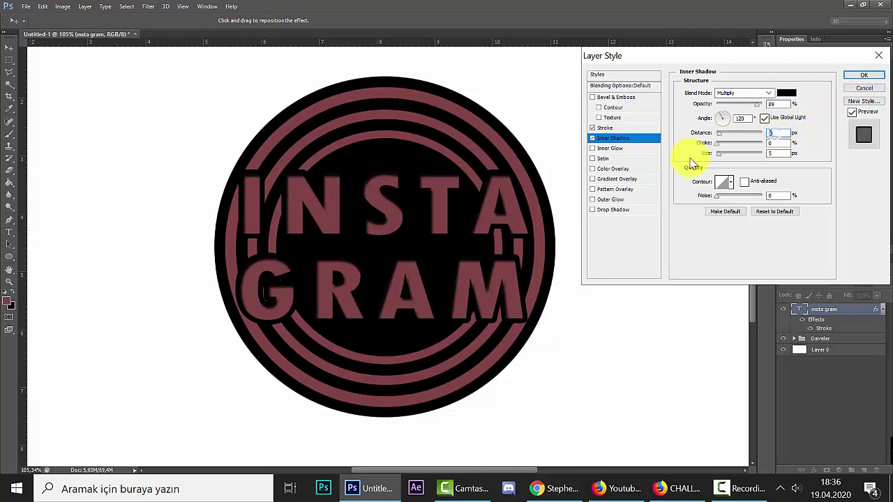
text(7)
click(864, 75)
Scale the text down slightly from its center within the rings, and rasterize its type layer.
scroll(505, 226, down, 3)
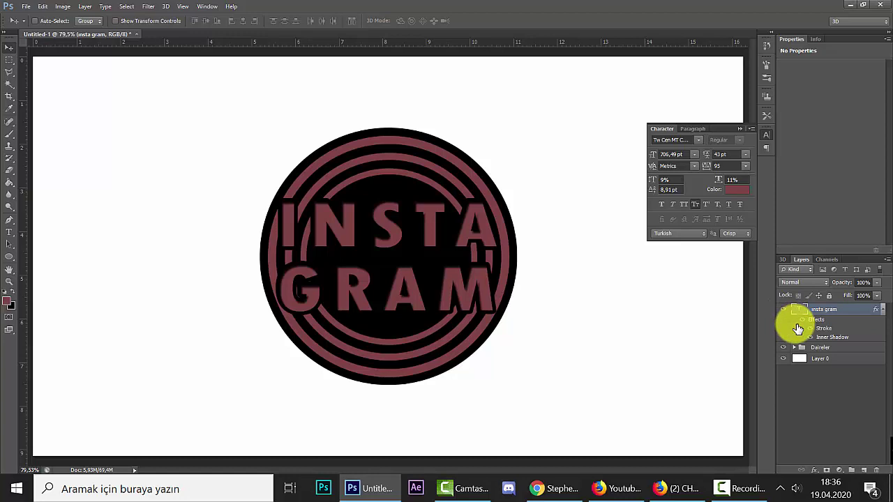
key(ctrl+t)
drag(523, 179, 492, 202)
click(467, 20)
right_click(821, 312)
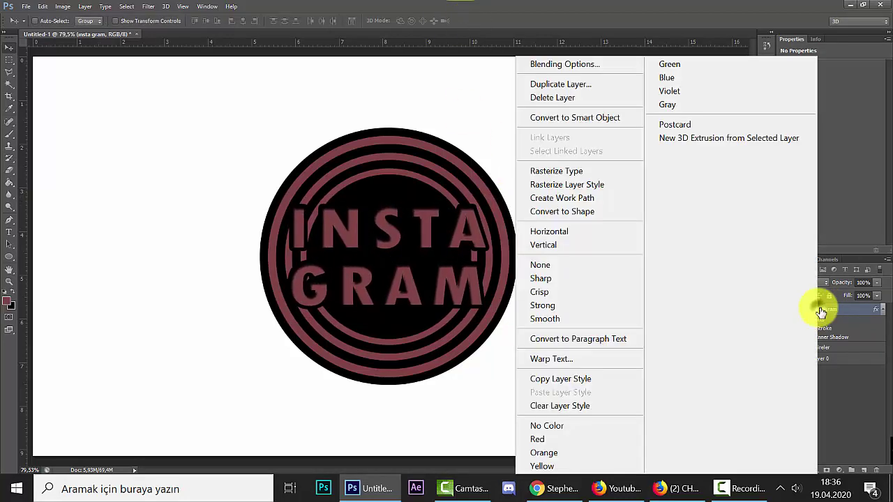
click(558, 171)
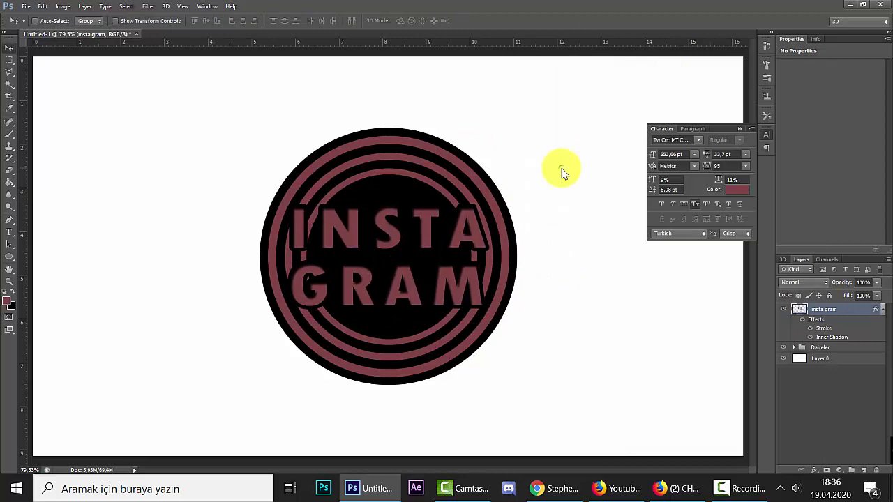
Select the word INSTA on the rasterized text layer, enlarge it to about 115% width and 134% height, and rotate it about -12.65°.
click(9, 60)
drag(267, 196, 450, 249)
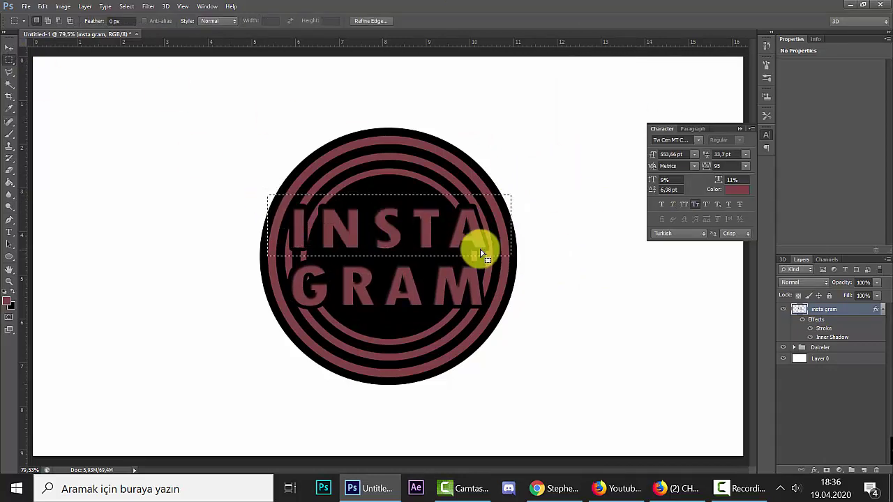
key(v)
key(ctrl+t)
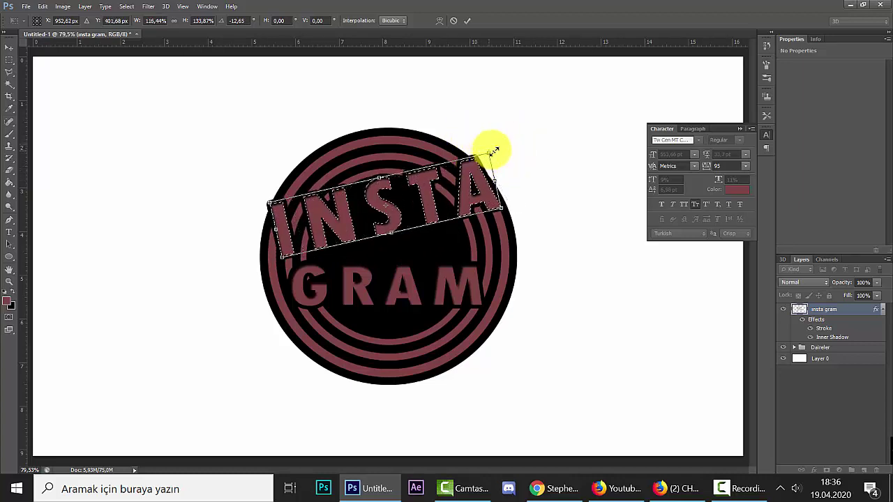
click(466, 21)
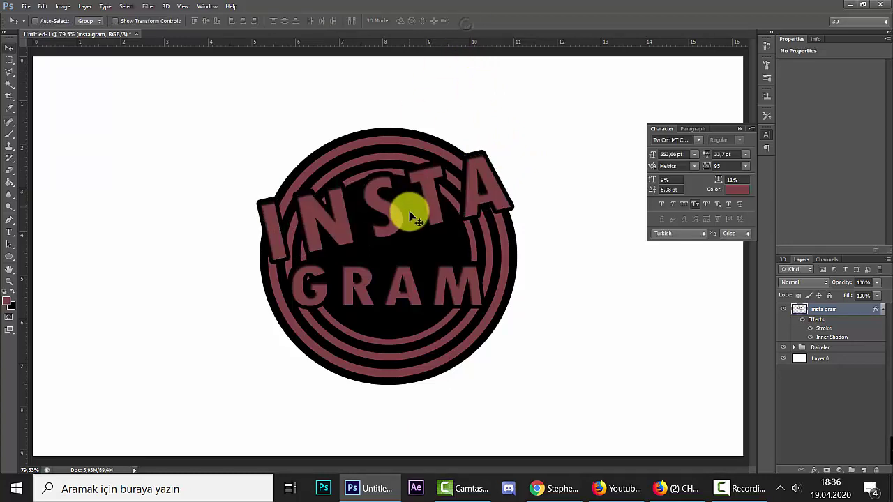
key(ctrl+t)
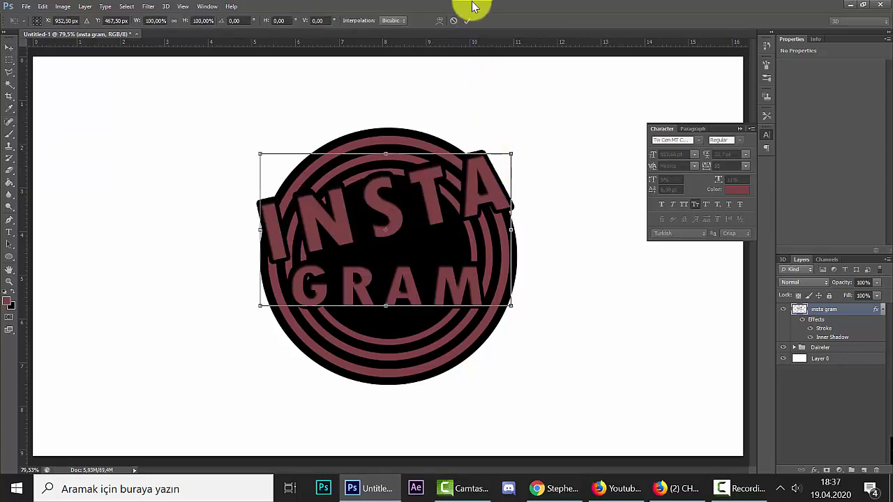
click(466, 21)
Outline the word GRAM with a polygonal selection, scale it to about 124.62%, and rotate it about -8.07° beneath INSTA.
click(10, 60)
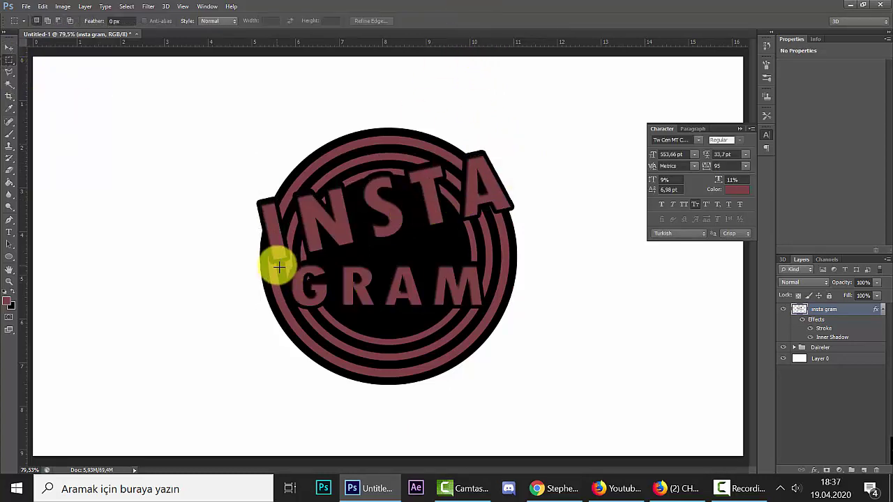
drag(278, 267, 323, 273)
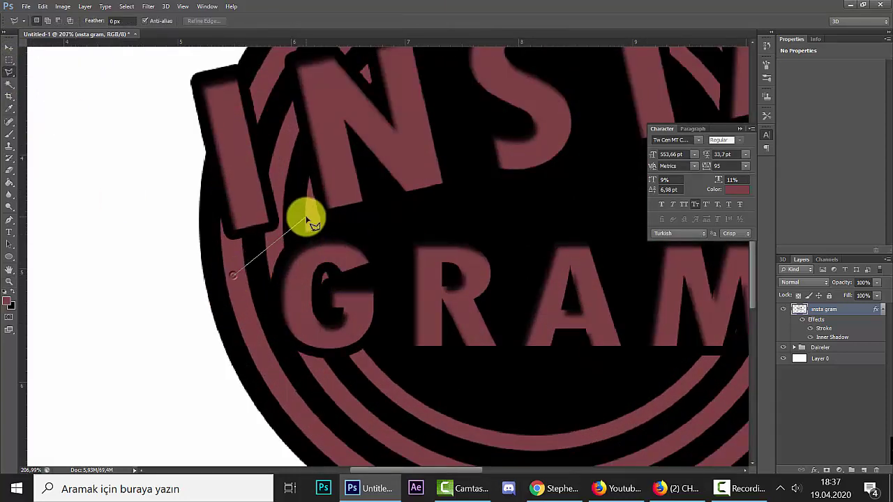
click(375, 234)
click(603, 202)
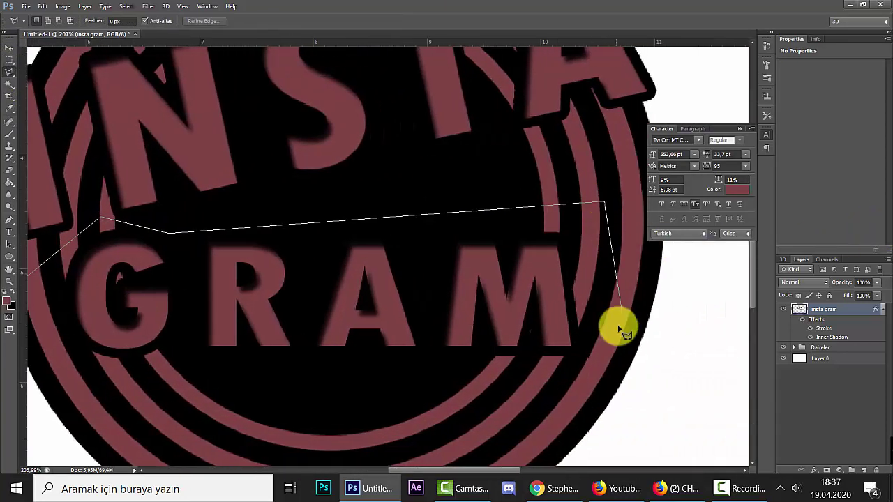
click(619, 366)
click(211, 430)
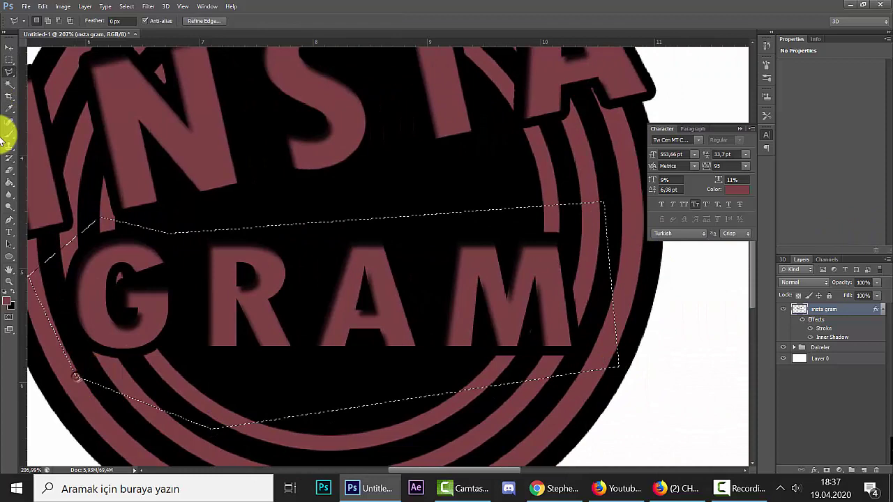
click(9, 47)
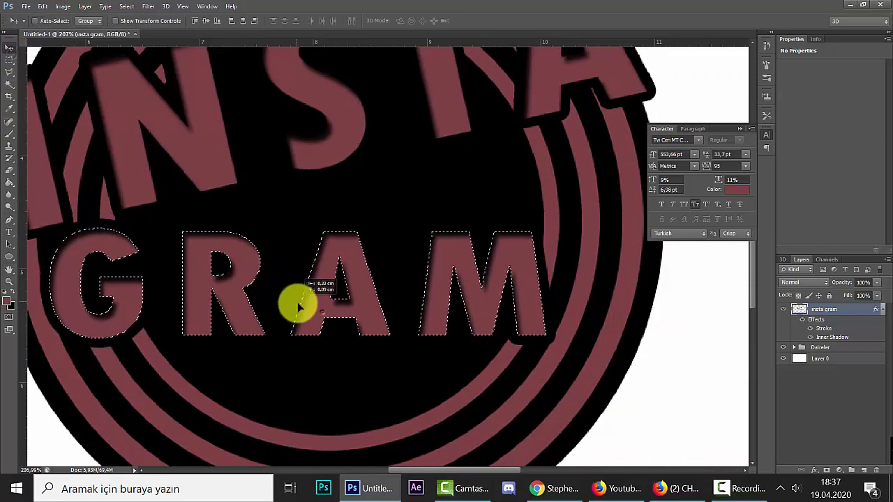
key(ctrl+t)
drag(598, 215, 544, 188)
drag(564, 156, 593, 232)
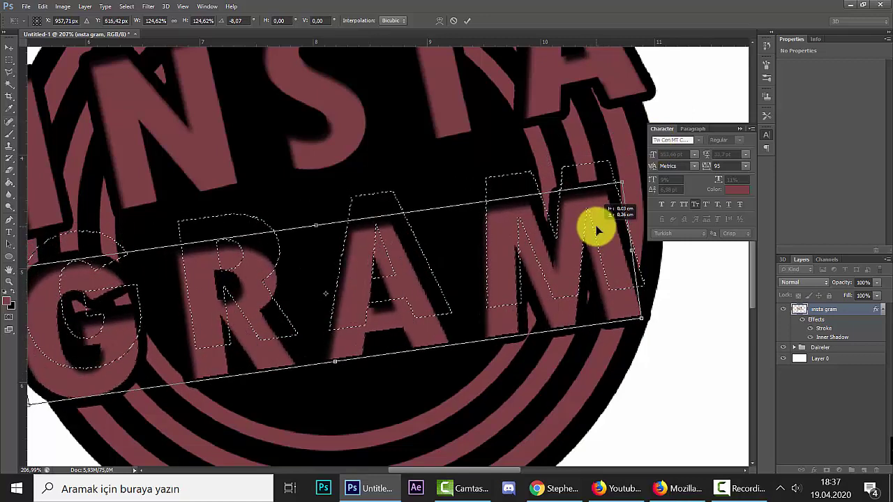
click(466, 22)
key(ctrl+0)
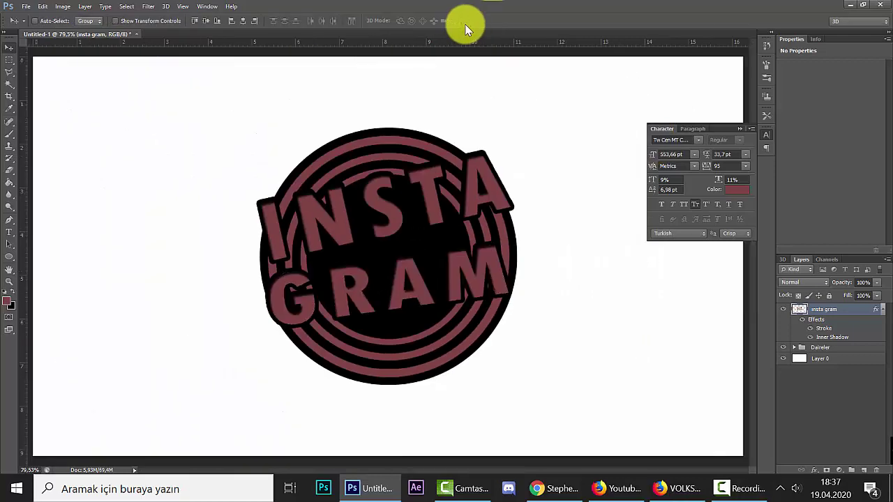
Rotate the selected word GRAM slightly clockwise to lessen its tilt, and adjust its size and position across the lower rings.
key(ctrl+t)
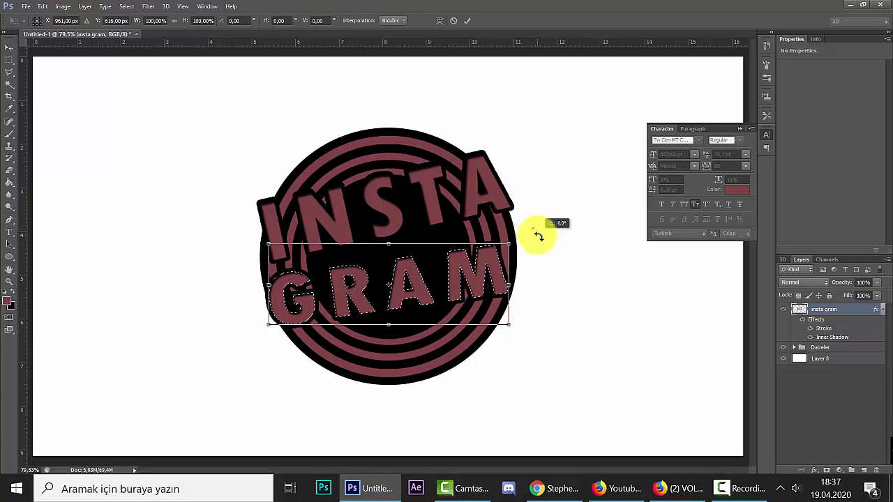
drag(501, 259, 518, 248)
drag(520, 282, 504, 295)
click(467, 22)
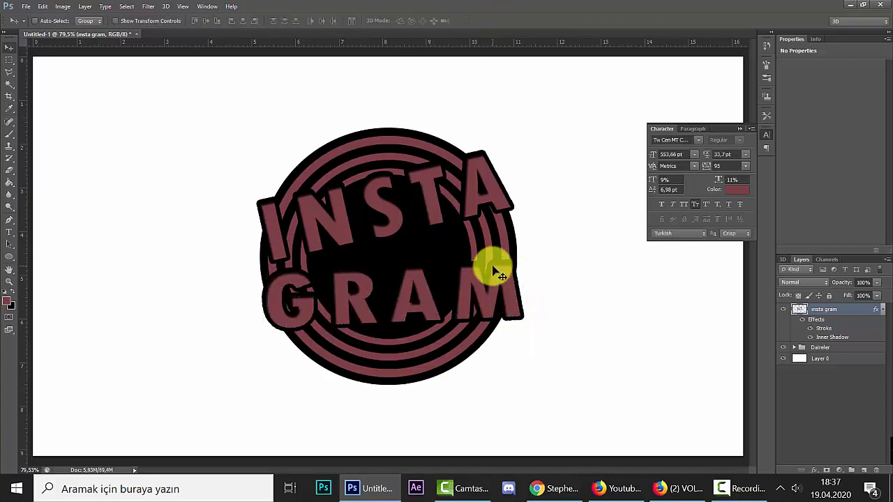
key(z)
drag(454, 258, 472, 249)
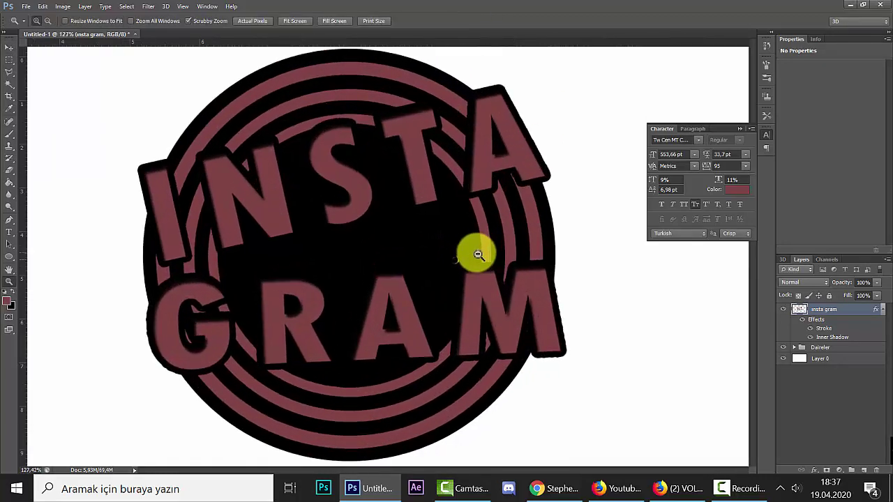
drag(359, 242, 375, 244)
alt+click(372, 244)
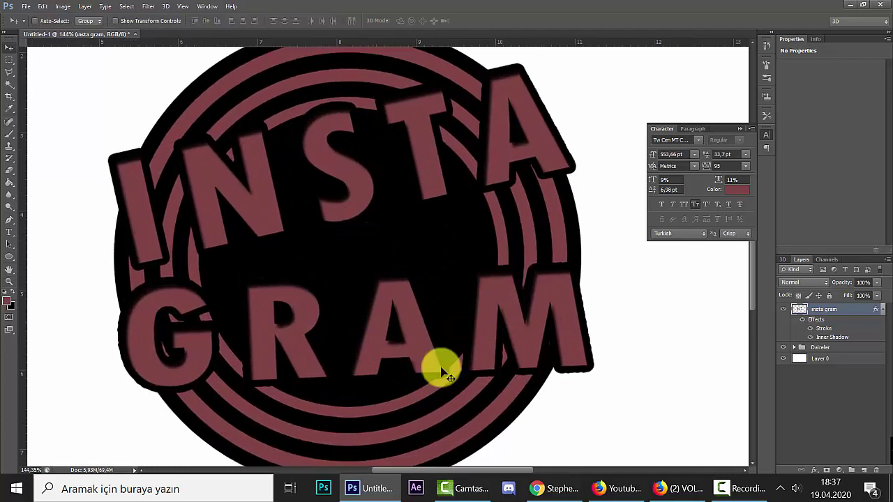
Switch to Chrome and search Google for "instagram logo png :)".
click(552, 488)
click(188, 12)
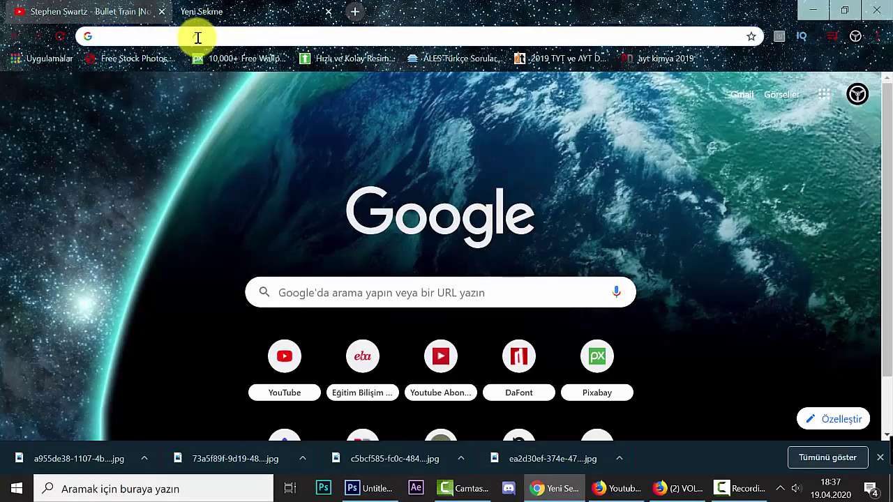
text(ins)
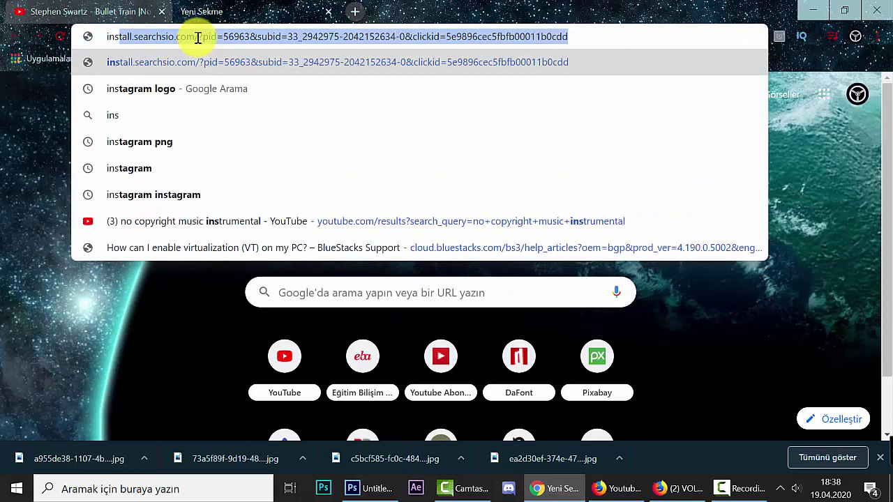
text(tagram log)
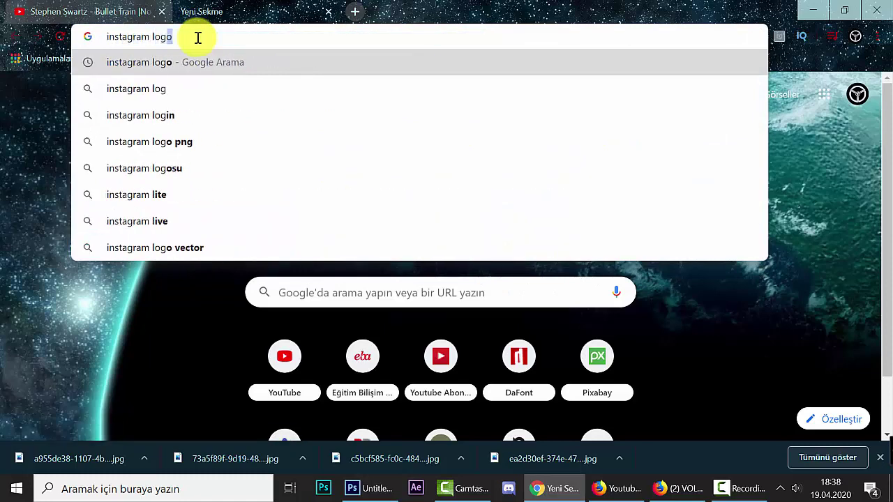
text(o png :))
key(Return)
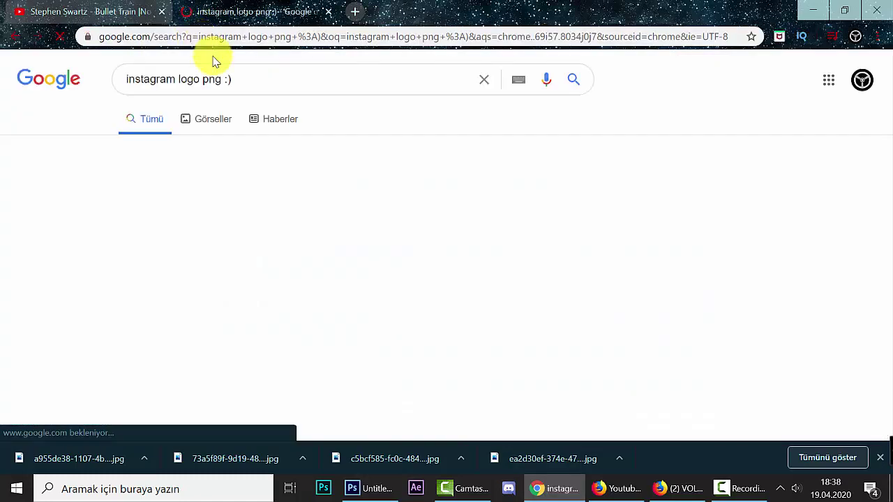
Open the round gradient Instagram logo from Pinterest in the image results and save the picture.
click(207, 138)
click(130, 259)
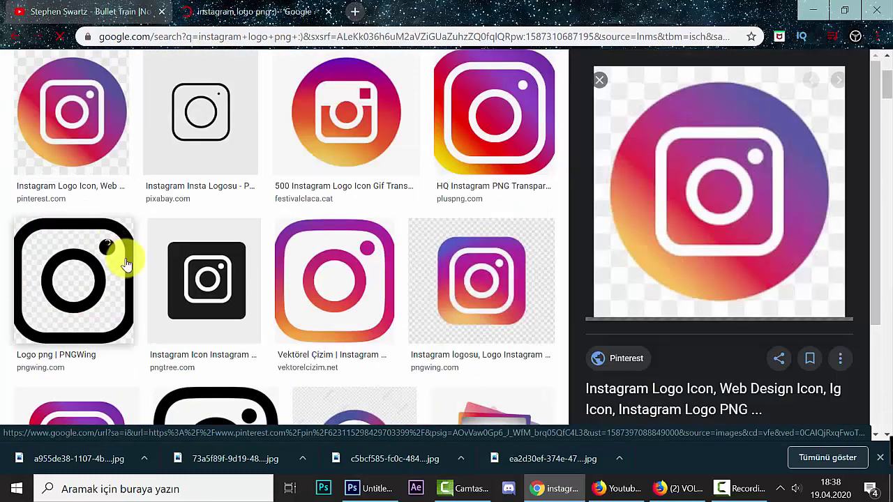
right_click(772, 176)
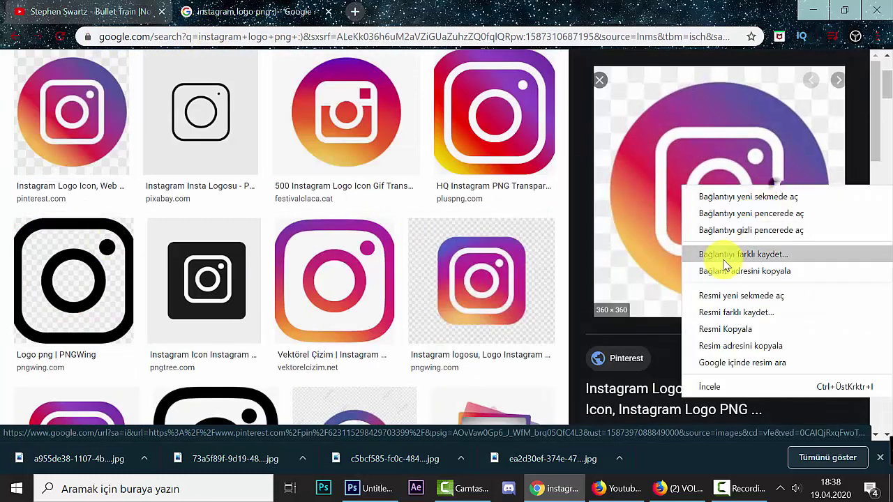
click(718, 311)
click(573, 402)
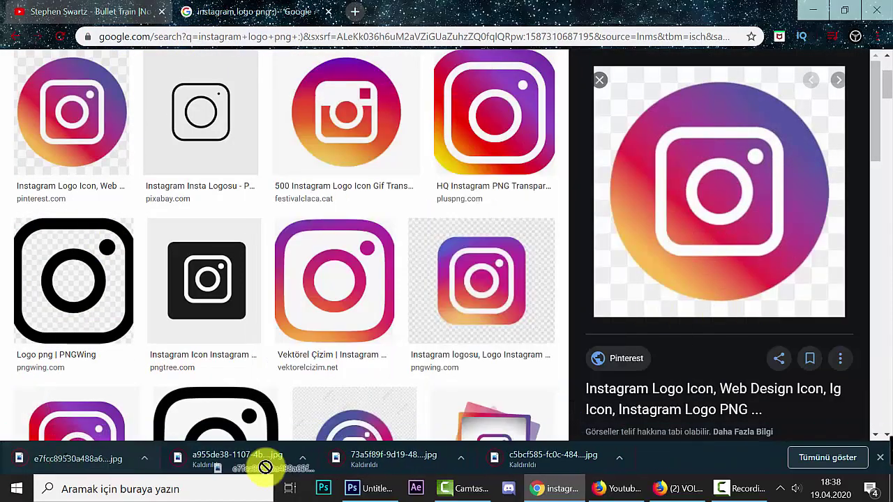
Place the downloaded Instagram logo in the Photoshop document and scale it down to fit inside the rings.
click(370, 488)
drag(373, 496, 360, 390)
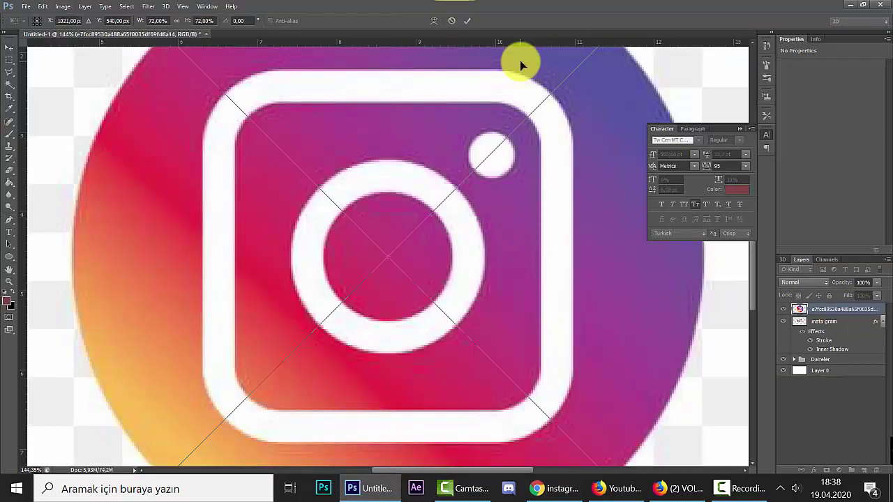
key(ctrl+0)
drag(578, 90, 486, 185)
click(467, 21)
Center the Instagram logo layer horizontally on the canvas.
key(ctrl+a)
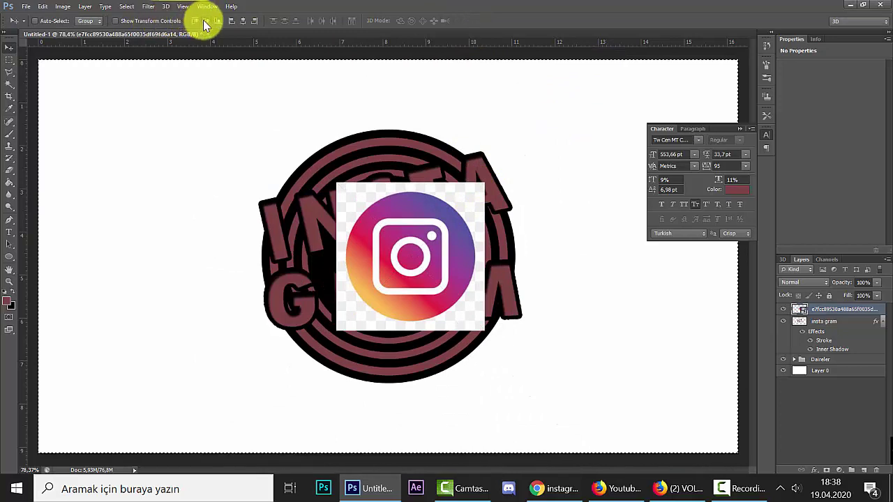
click(242, 21)
key(ctrl+d)
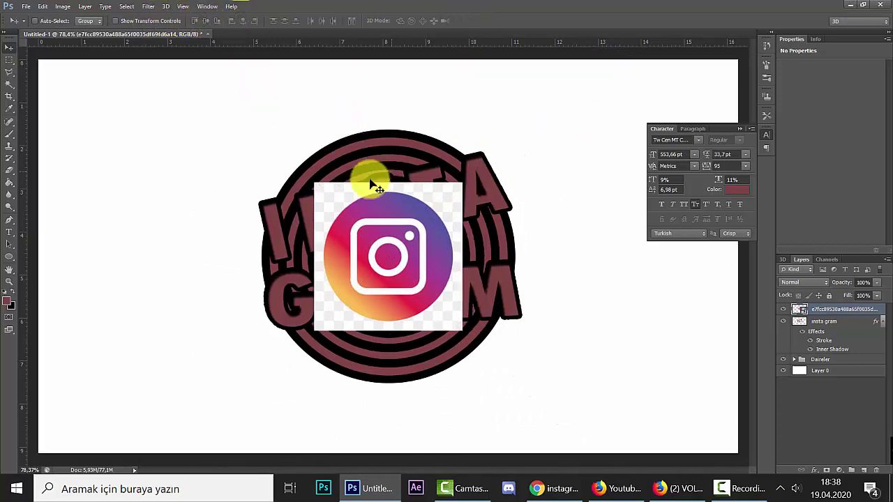
Select the checkered background around the logo circle with the Magic Wand, rasterize the logo layer, and delete that background.
click(7, 84)
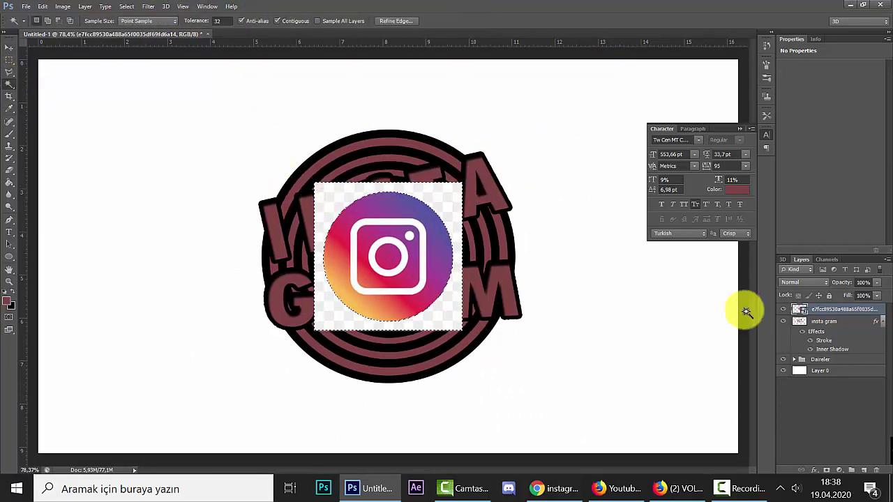
right_click(830, 316)
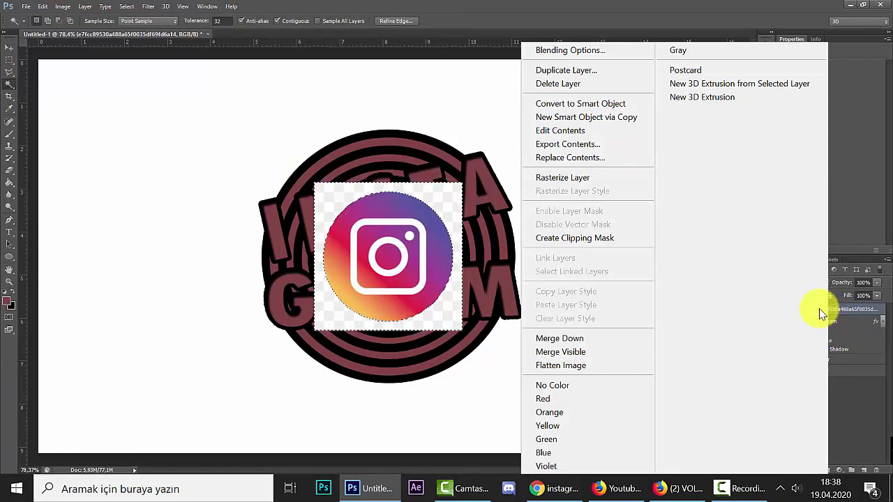
click(583, 180)
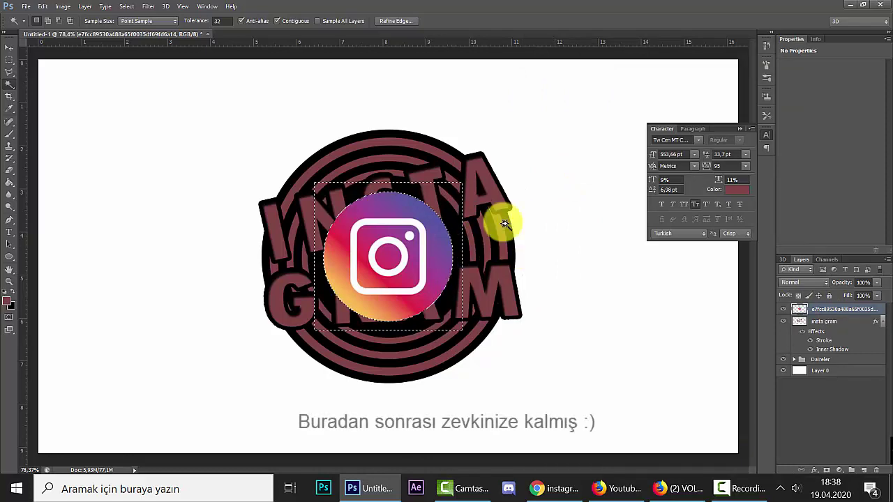
key(z)
click(422, 263)
click(352, 292)
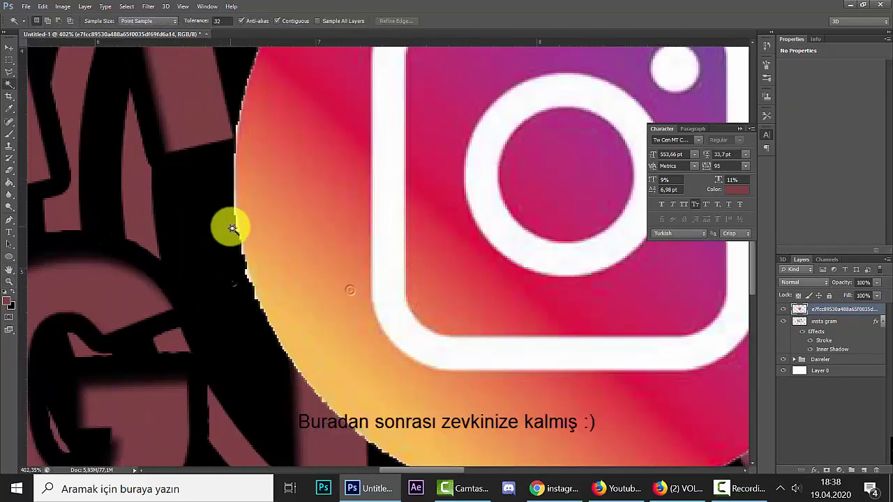
Undo the background deletion, add to the Magic Wand selection around the logo circle, and delete the background again.
key(ctrl+0)
key(w)
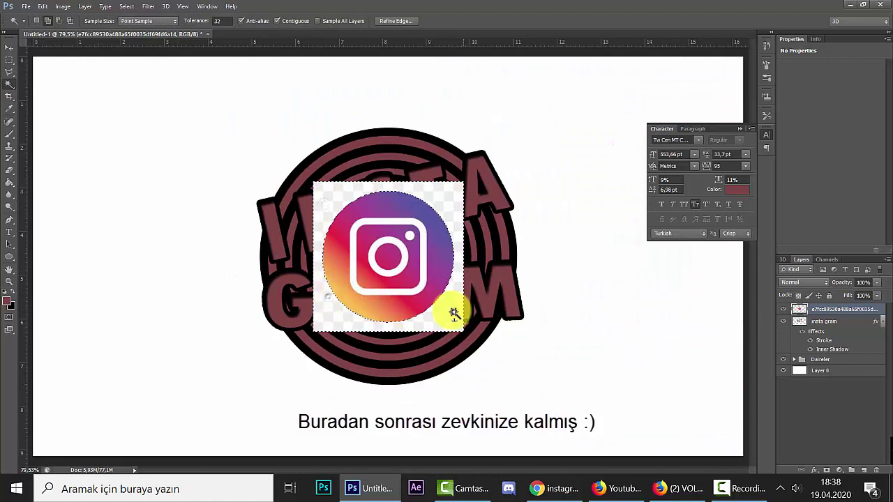
key(z)
click(378, 273)
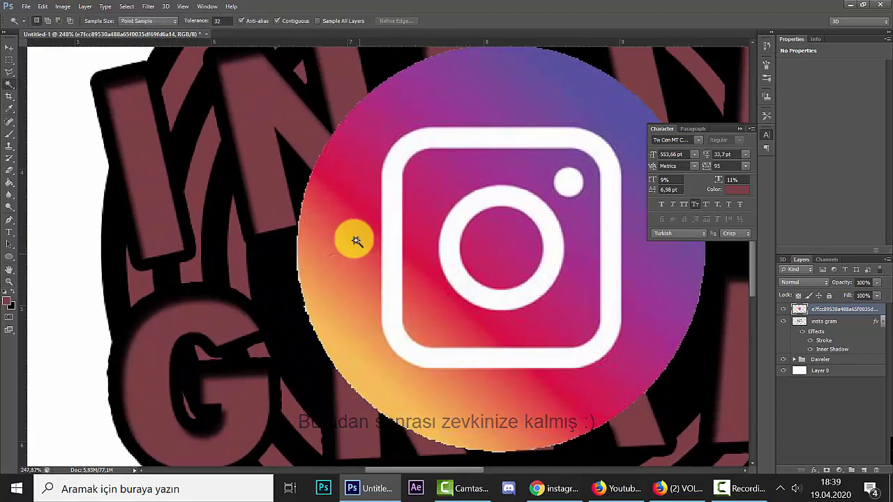
key(ctrl+0)
Enlarge the logo from its center to about 123.16% and move its layer between the insta gram layer and the Daireler group.
key(ctrl+t)
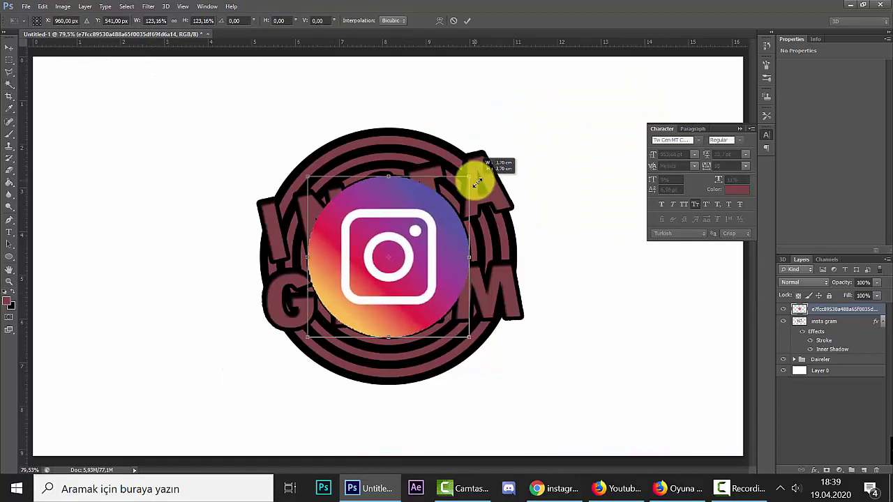
click(469, 22)
drag(849, 312, 846, 358)
key(ctrl+z)
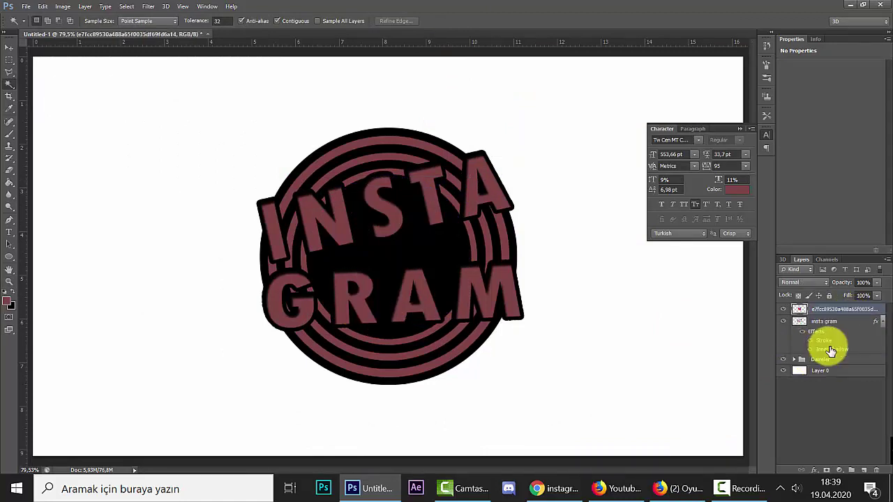
drag(827, 309, 788, 349)
Try several blend modes on the Instagram logo layer and return it to Normal.
click(791, 284)
click(789, 280)
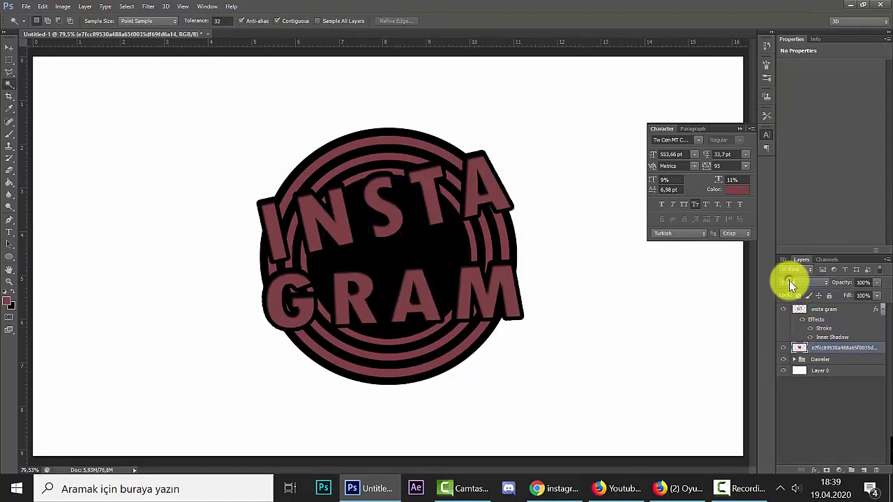
scroll(789, 280, down, 4)
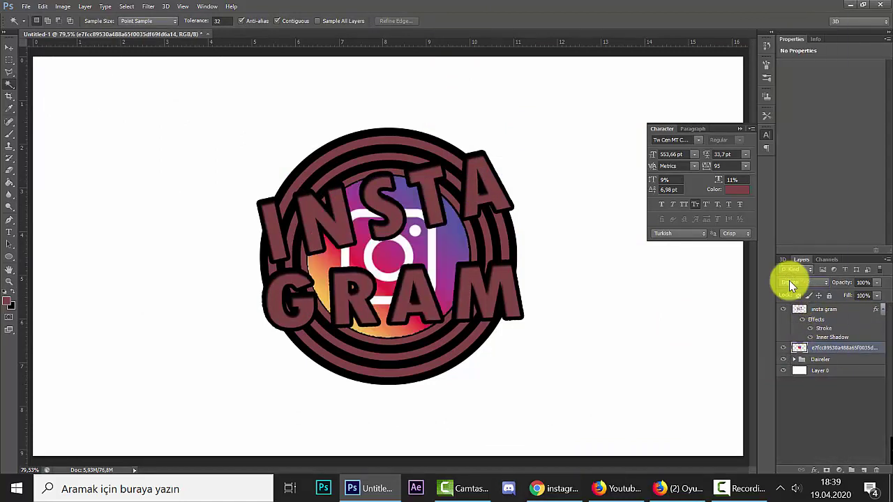
scroll(789, 280, down, 1)
scroll(789, 281, down, 1)
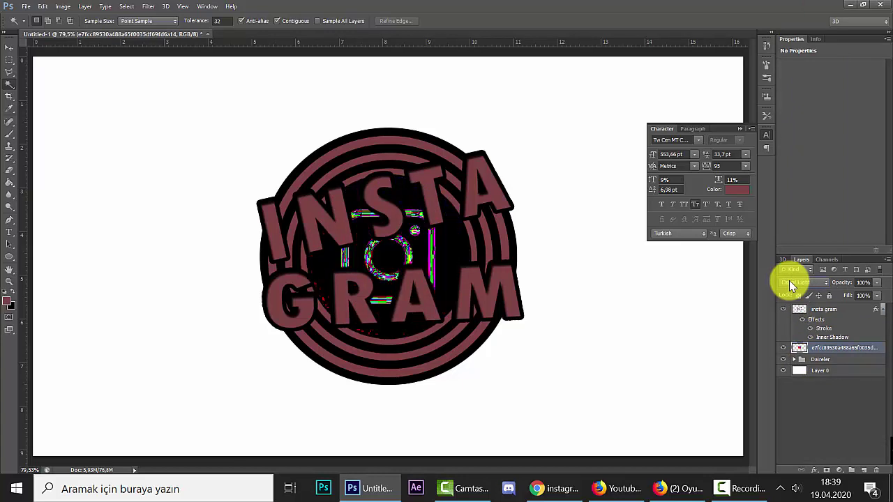
scroll(789, 281, down, 2)
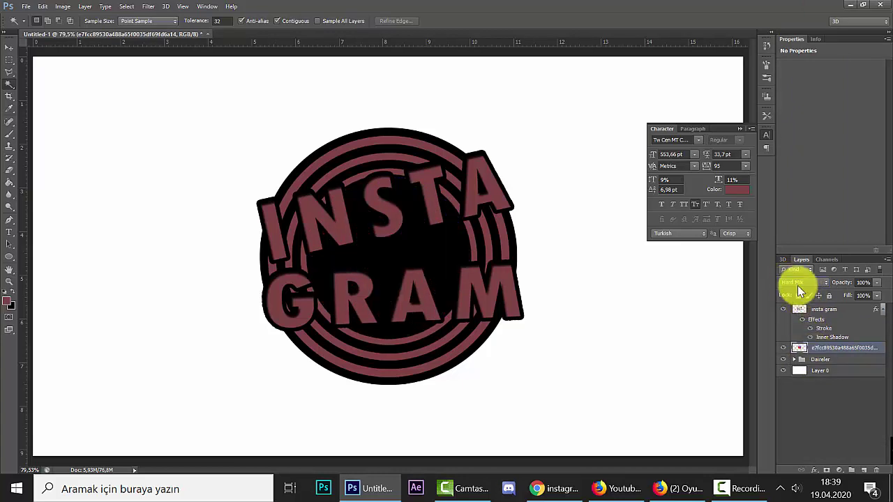
click(789, 280)
click(790, 9)
Move the Instagram logo layer above the insta gram layer and select the white camera outline, lens ring and dot with the Magic Wand.
drag(807, 349, 813, 309)
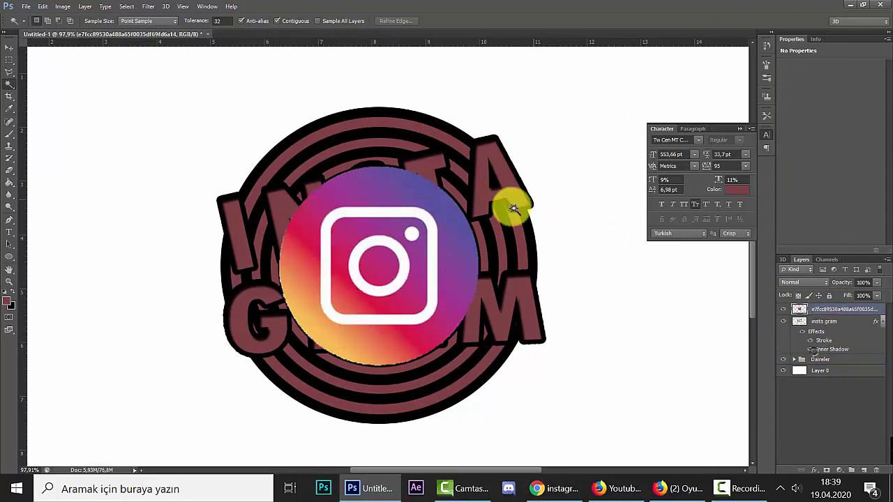
key(z)
scroll(404, 222, up, 3)
scroll(356, 228, up, 3)
key(w)
click(364, 177)
shift+click(410, 277)
shift+click(569, 244)
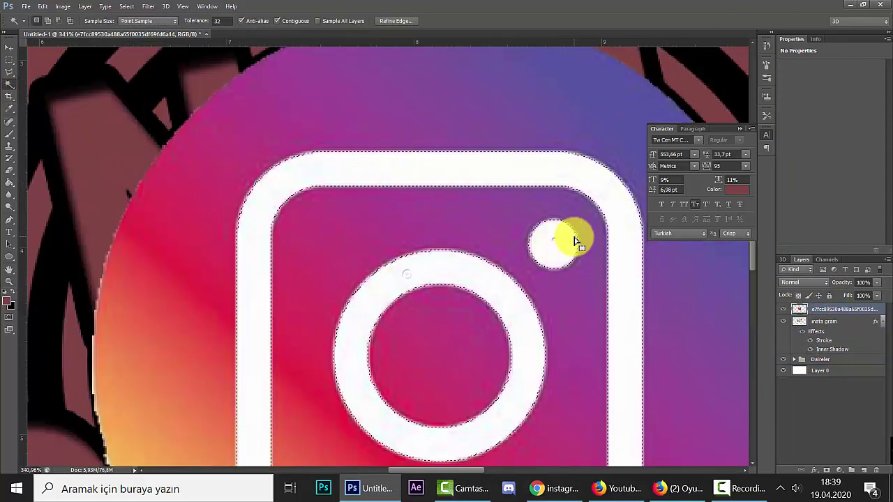
Create a new layer, choose a darker red foreground color, and fill the selected camera shape with it.
key(ctrl+0)
click(863, 471)
key(e)
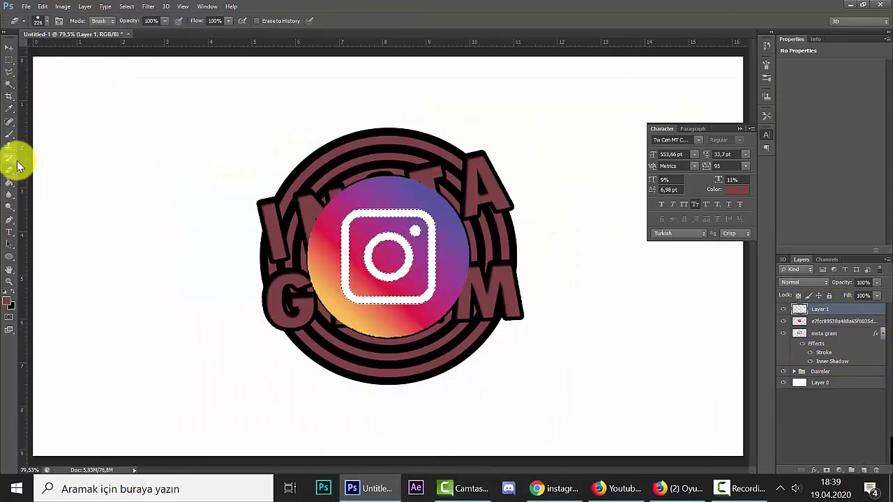
key(b)
right_click(375, 249)
click(7, 300)
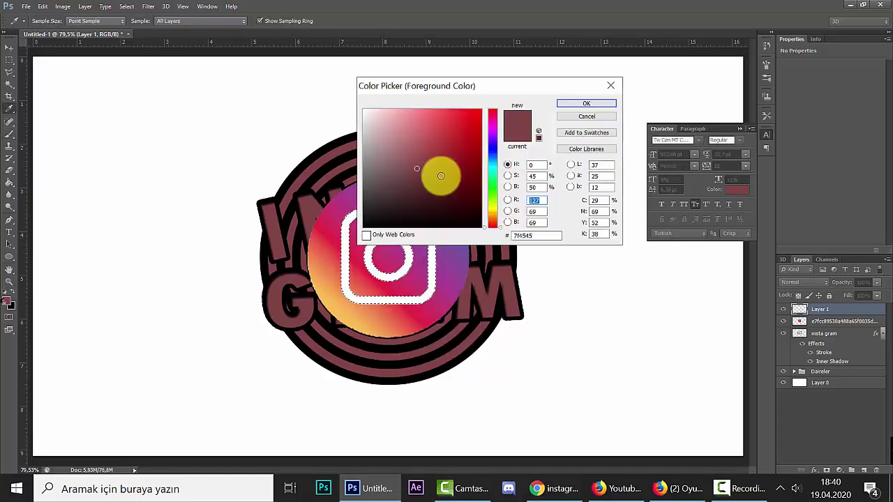
click(586, 102)
key(alt+BackSpace)
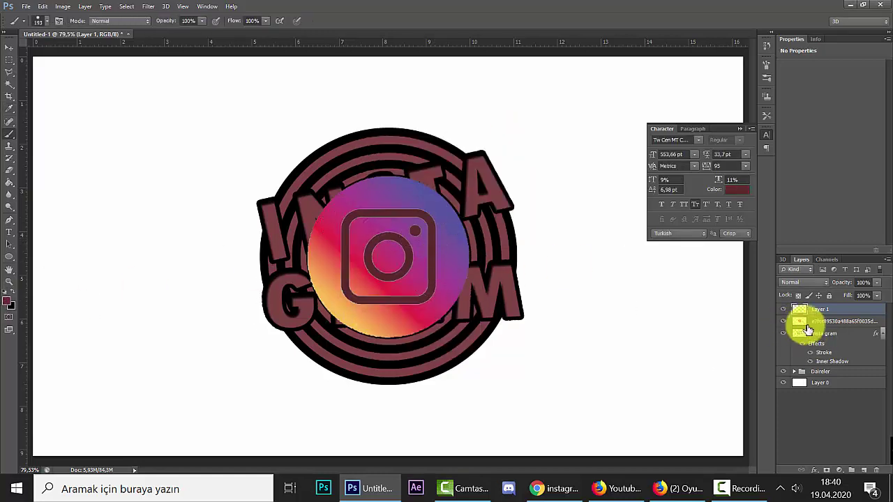
Delete the original Instagram logo layer.
click(805, 322)
key(Delete)
Try a different blend mode on the insta gram layer and undo it.
click(783, 282)
click(784, 285)
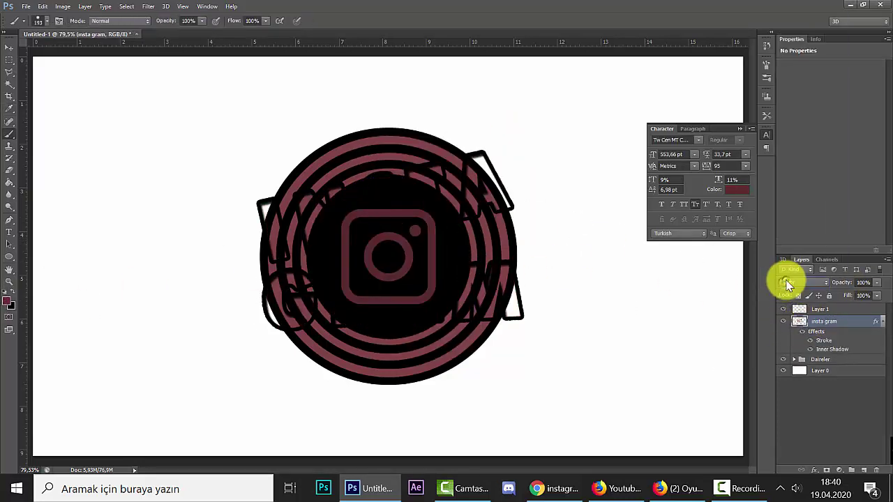
key(ctrl+z)
Move the camera shape on Layer 1 between the insta gram layer and the Daireler group, with its blend mode at Normal.
drag(815, 345, 816, 342)
click(786, 282)
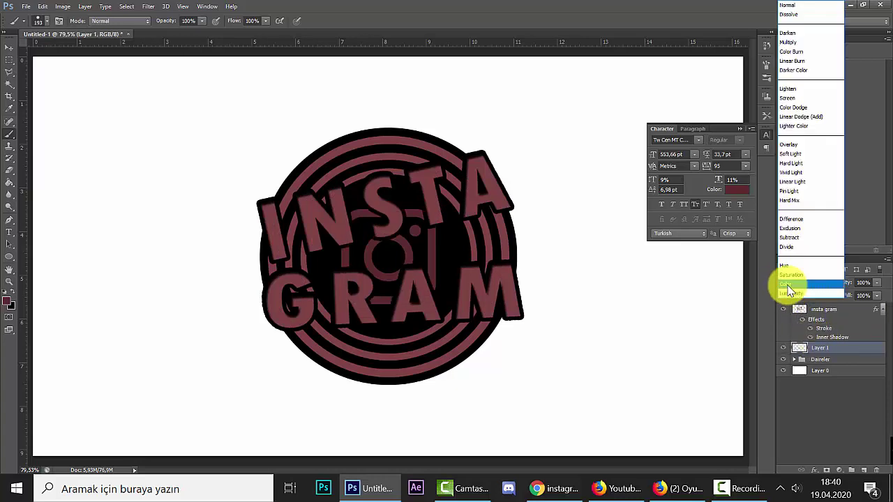
click(788, 288)
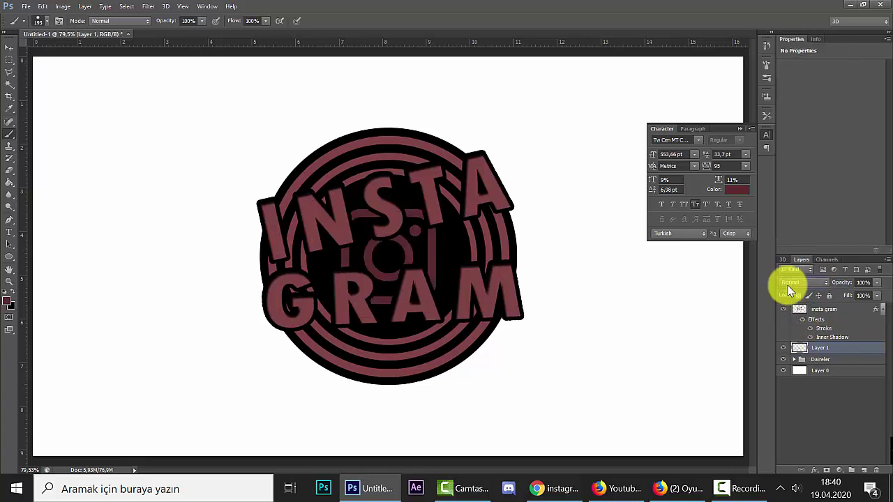
Set the foreground color to 7f4545 and load the camera shape of Layer 1 as a selection for recoloring with the Brush.
click(8, 301)
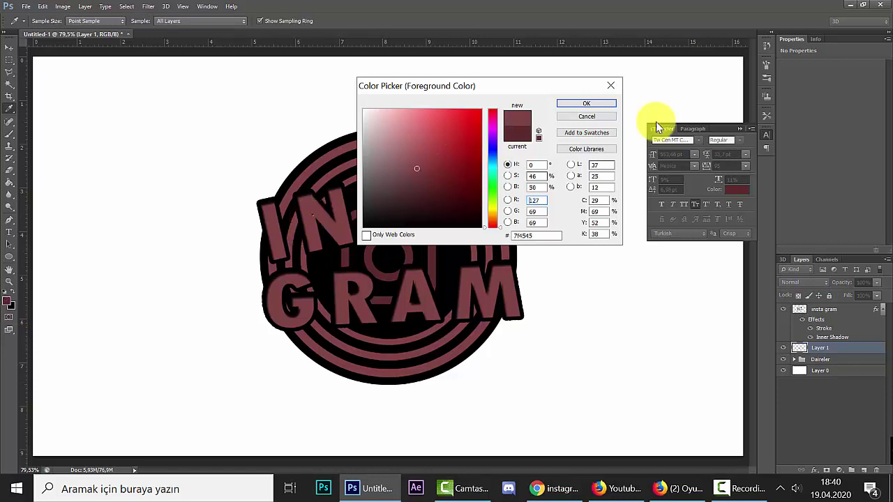
click(585, 104)
ctrl+click(795, 348)
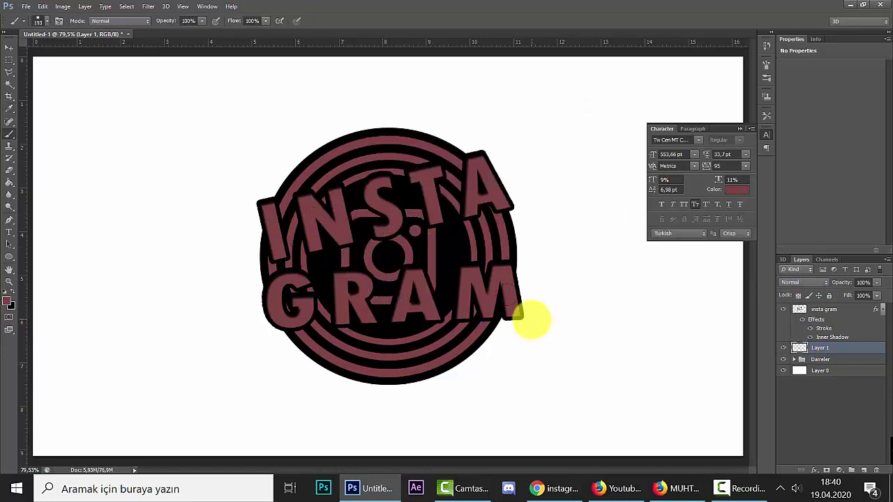
scroll(458, 288, down, 3)
scroll(395, 259, up, 4)
scroll(397, 258, down, 1)
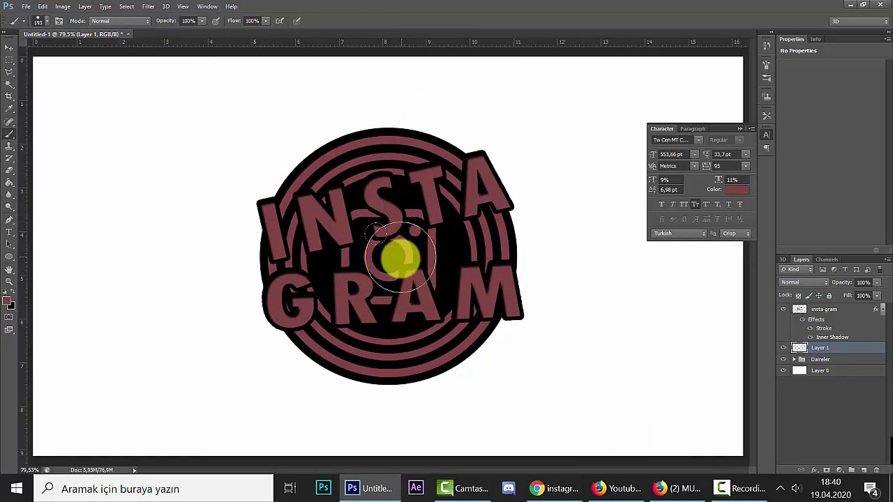